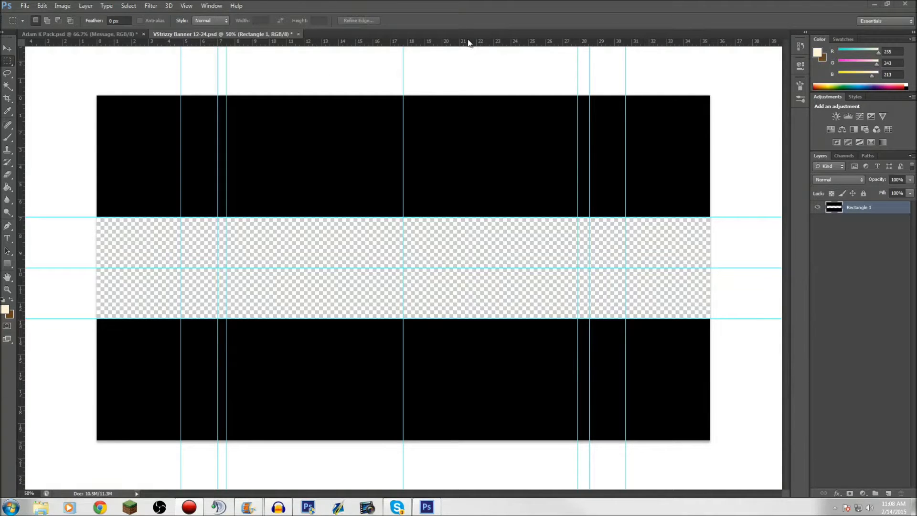
- Show the Adam K Pack's Background layer again, then try and cancel a resize of the banner rectangle
left_click(99, 33)
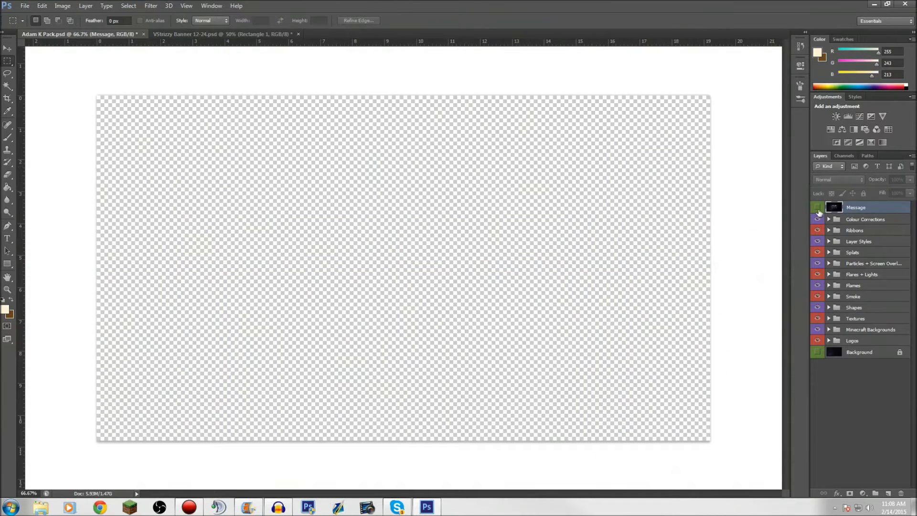
left_click(819, 352)
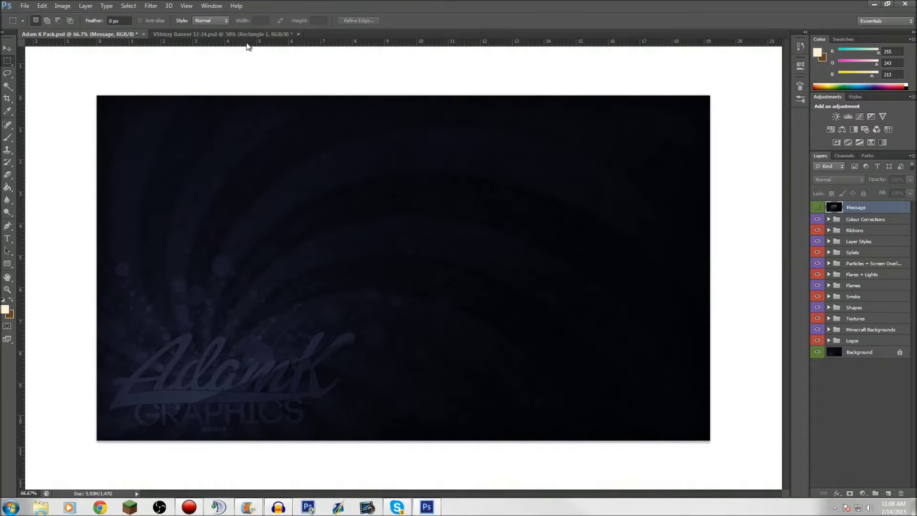
left_click(8, 48)
left_click(239, 34)
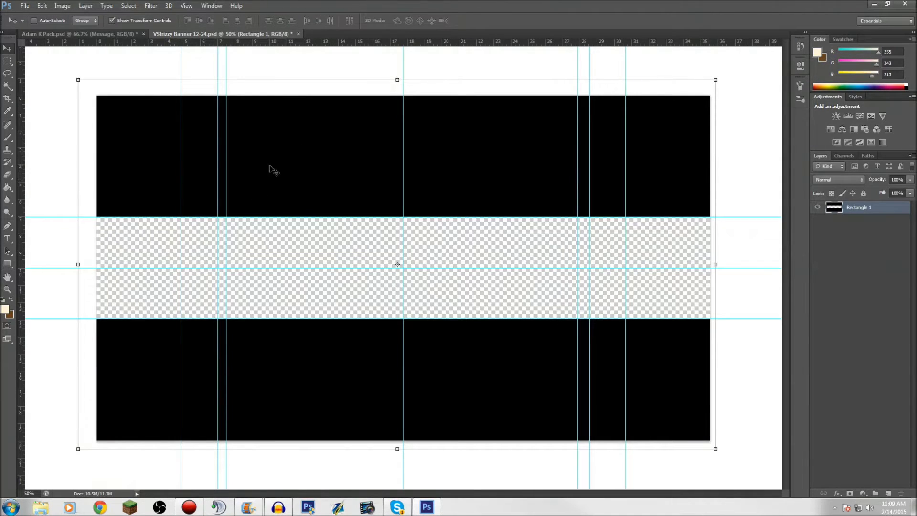
mouse_move(79, 264)
left_mouse_down()
mouse_move(90, 263)
mouse_move(81, 264)
left_mouse_up()
left_click(466, 20)
left_click(91, 510)
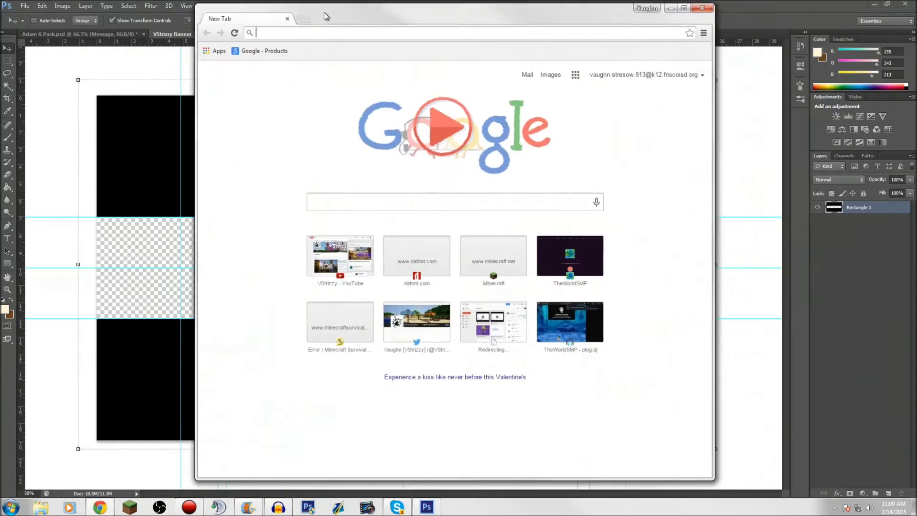
left_click_drag(325, 17, 249, 3)
type("channel ")
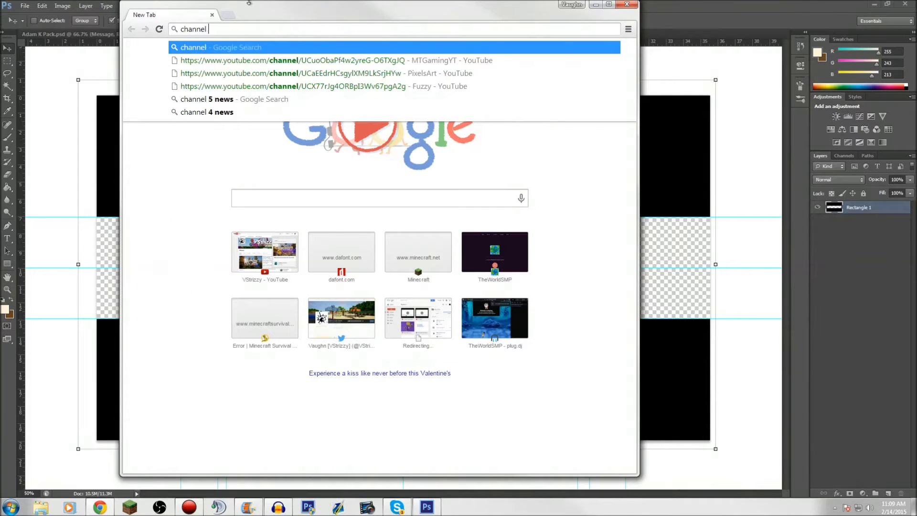
type("art")
key("Down")
key("Down")
key("Down")
key("Up")
key("Return")
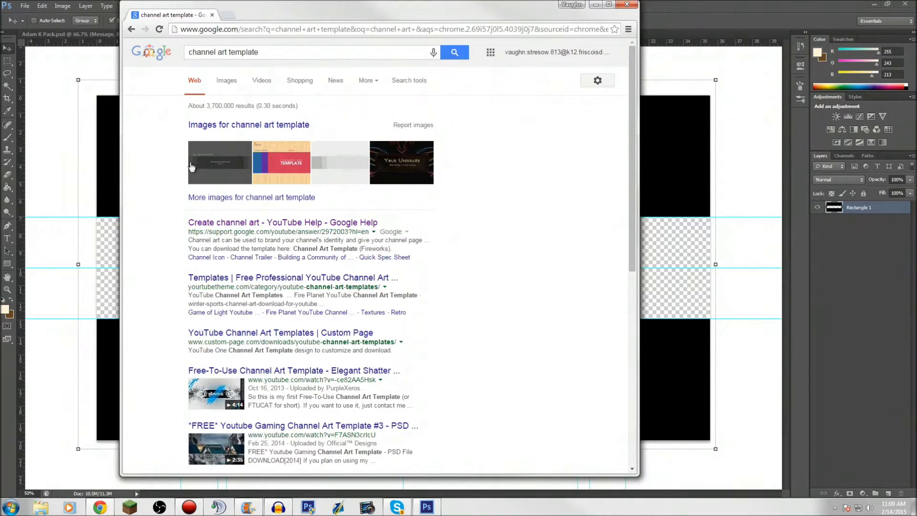
left_click(264, 224)
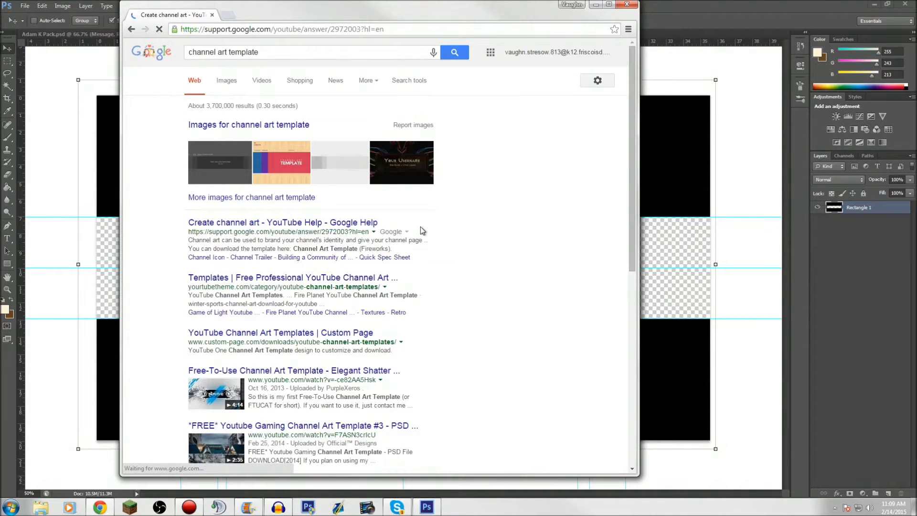
scroll(366, 260, "down", 7)
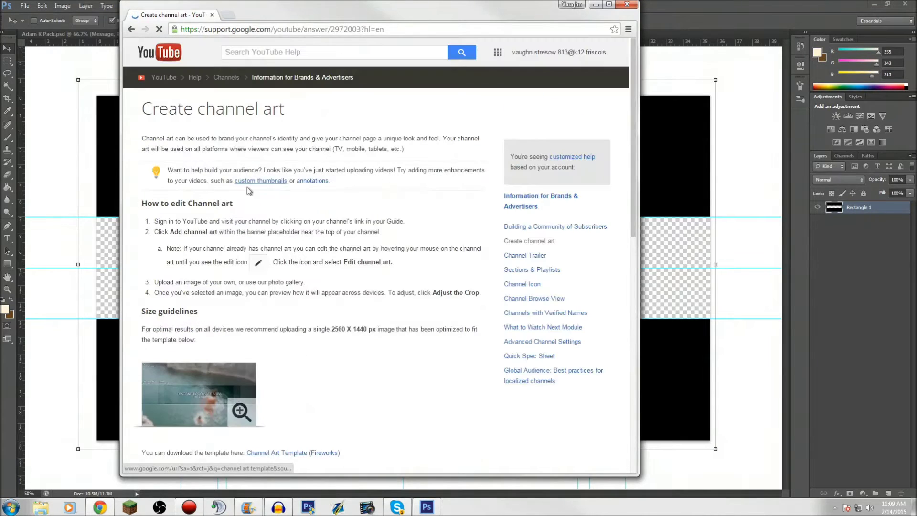
left_click(212, 15)
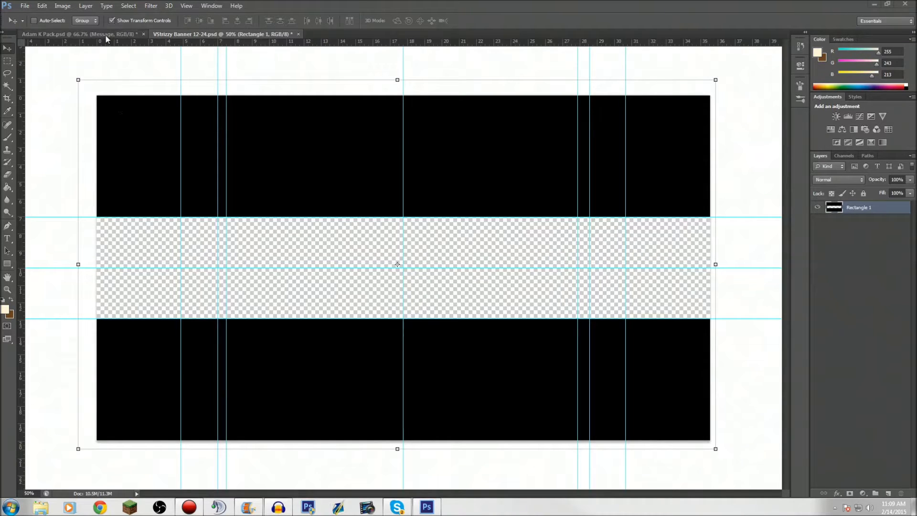
- Expand the pack's Minecraft Backgrounds > Nature group, preview screenshots, and select Nature 6
left_click(122, 35)
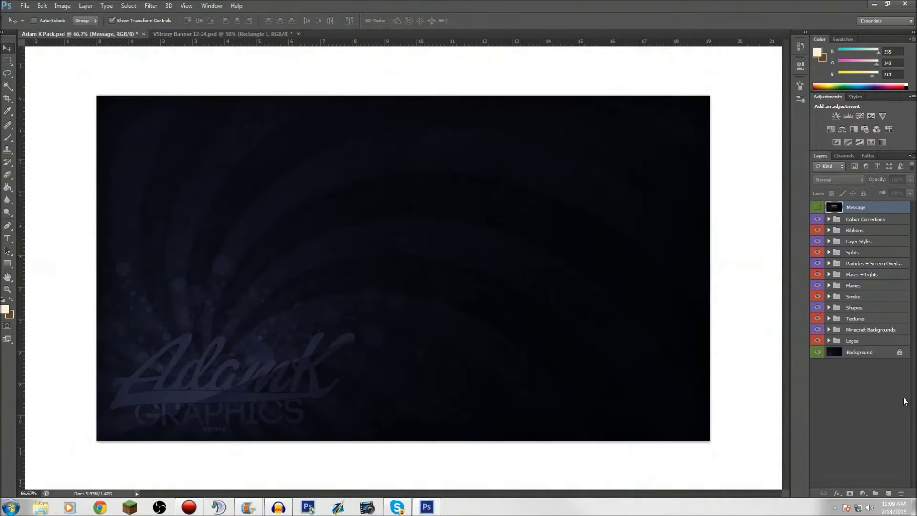
left_click(832, 329)
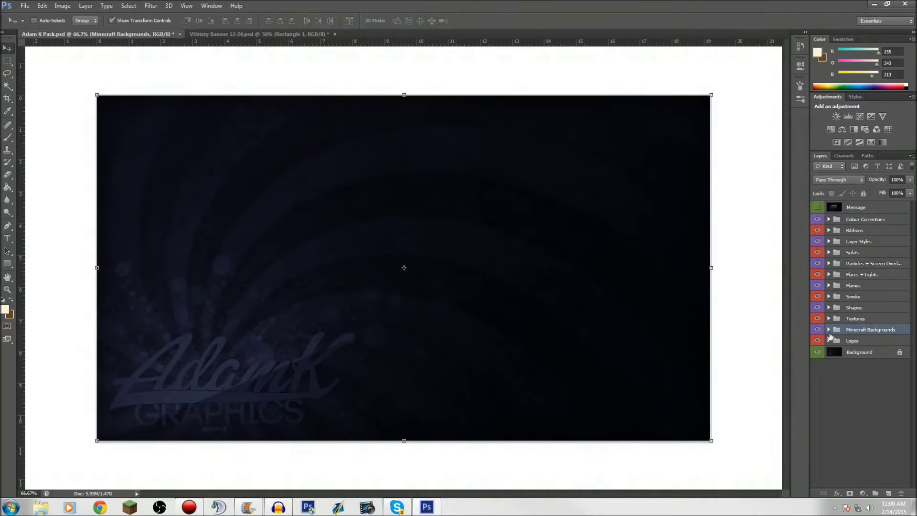
left_click(829, 329)
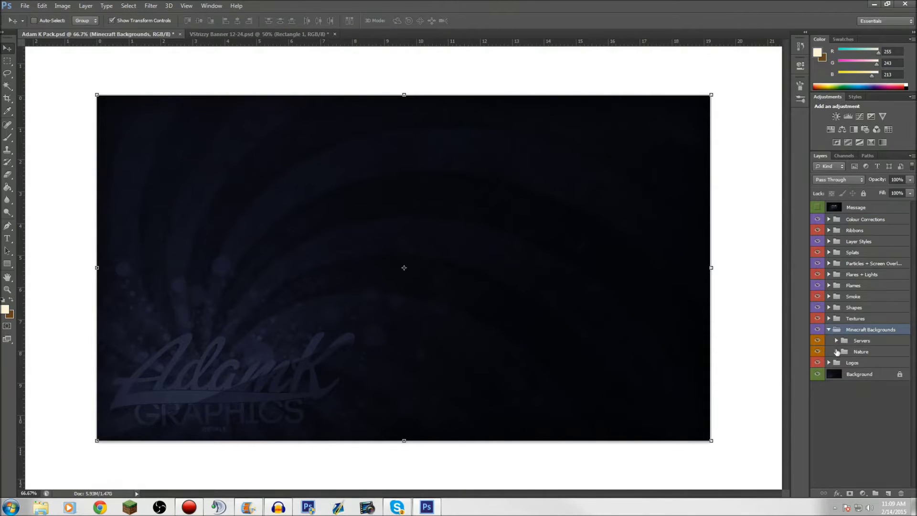
left_click(837, 352)
left_click(818, 363)
left_click(818, 363)
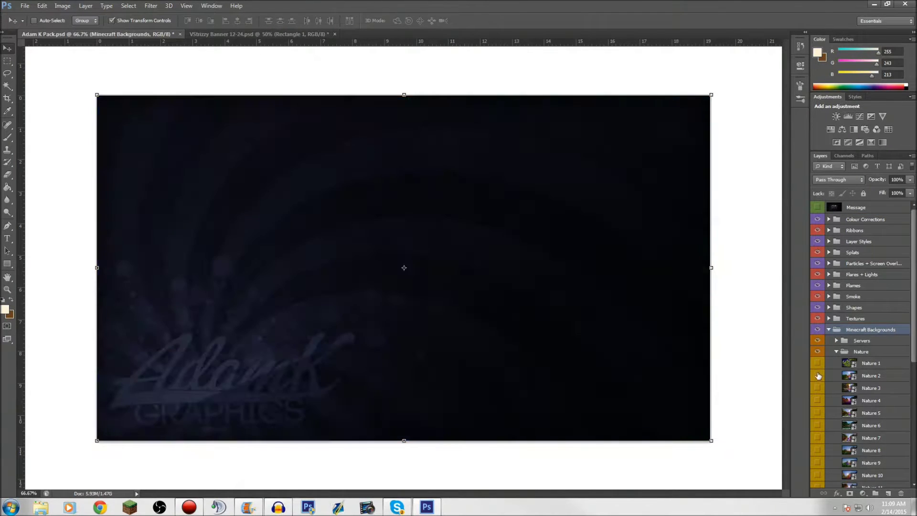
left_click(818, 376)
scroll(819, 377, "down", 1)
scroll(819, 378, "down", 3)
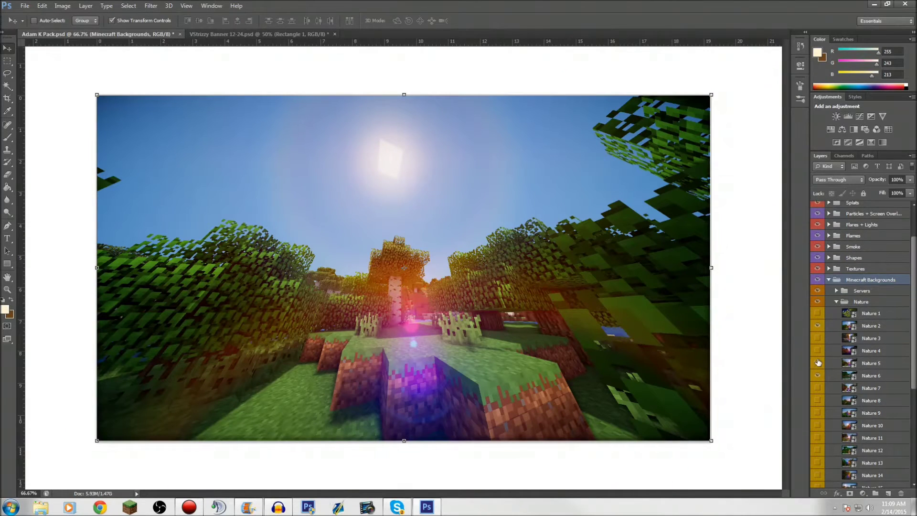
left_click(818, 314)
left_click(852, 375)
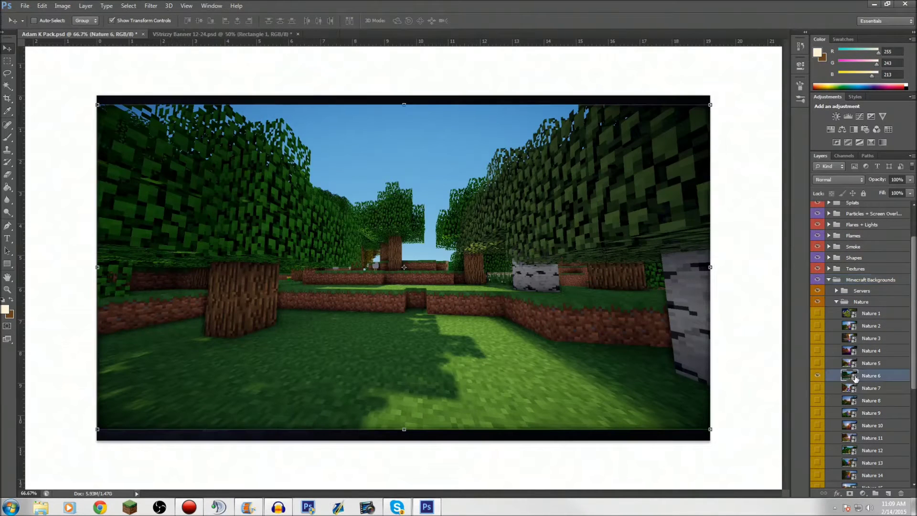
- Bring Nature 6 into the banner, align it to the left half, and place it beneath Rectangle 1
left_click_drag(493, 230, 382, 224)
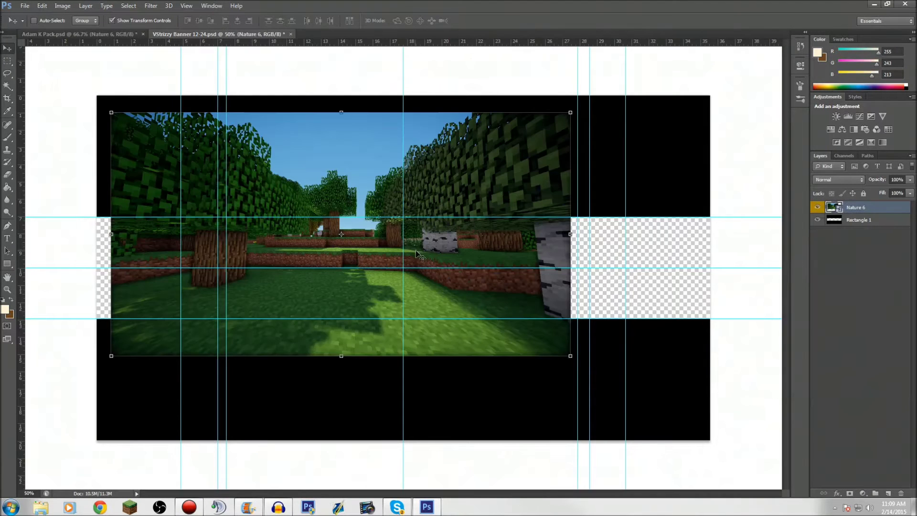
left_click_drag(307, 247, 188, 274)
left_click_drag(422, 241, 386, 244)
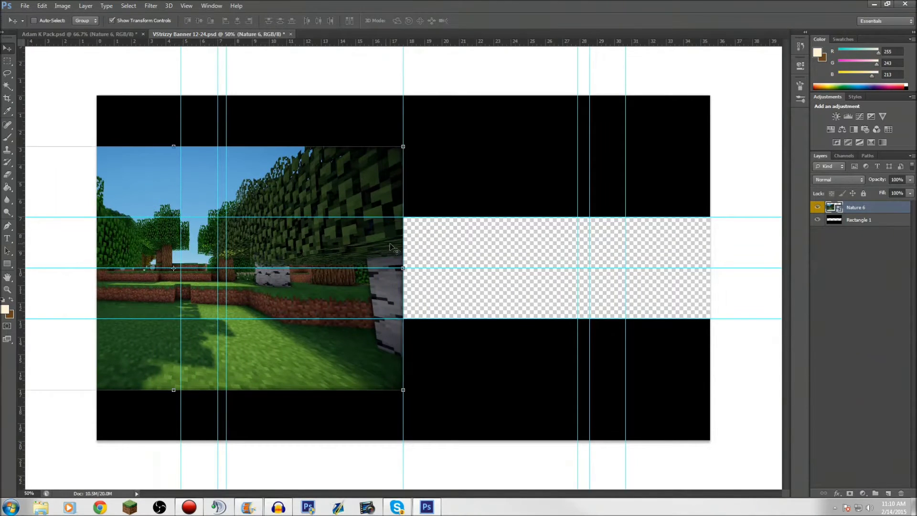
left_click_drag(858, 209, 852, 234)
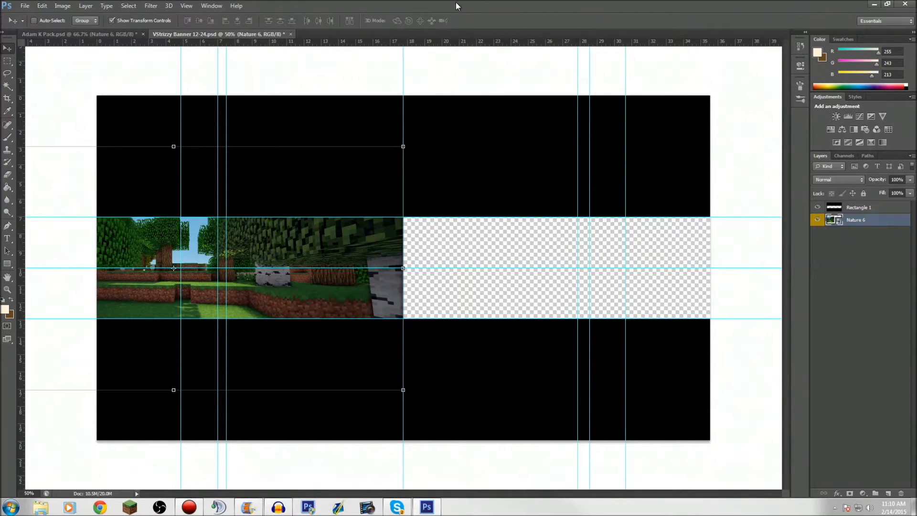
- Bring the Nature 7 screenshot from the pack into the right half of the banner's middle strip
left_click(95, 36)
left_click(868, 439)
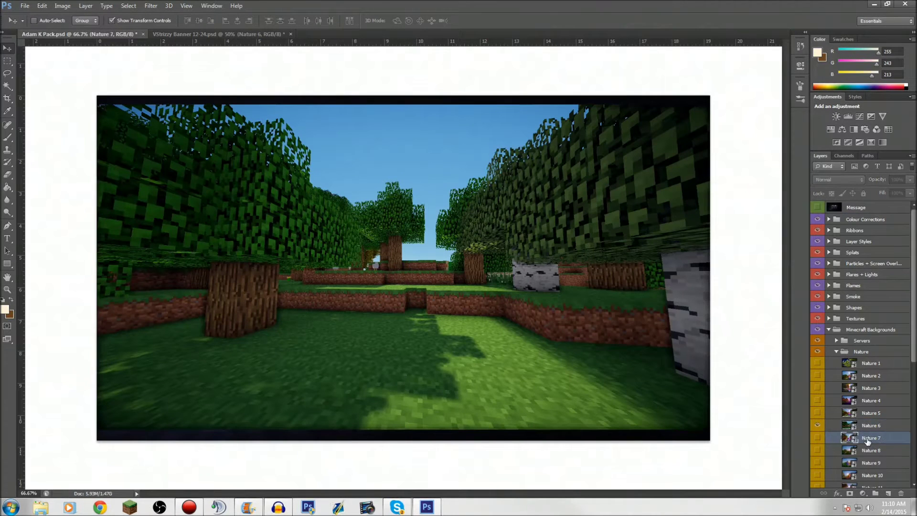
left_click(818, 427)
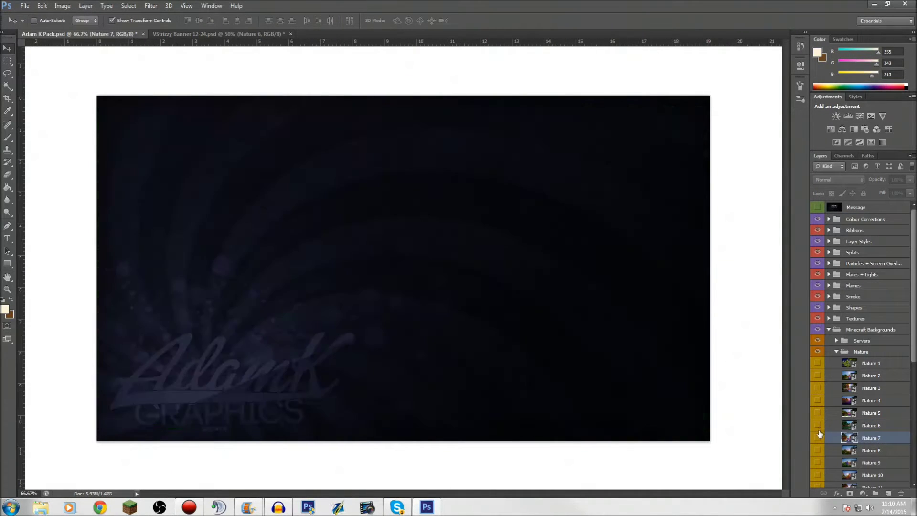
left_click(819, 438)
left_click_drag(779, 426, 508, 244)
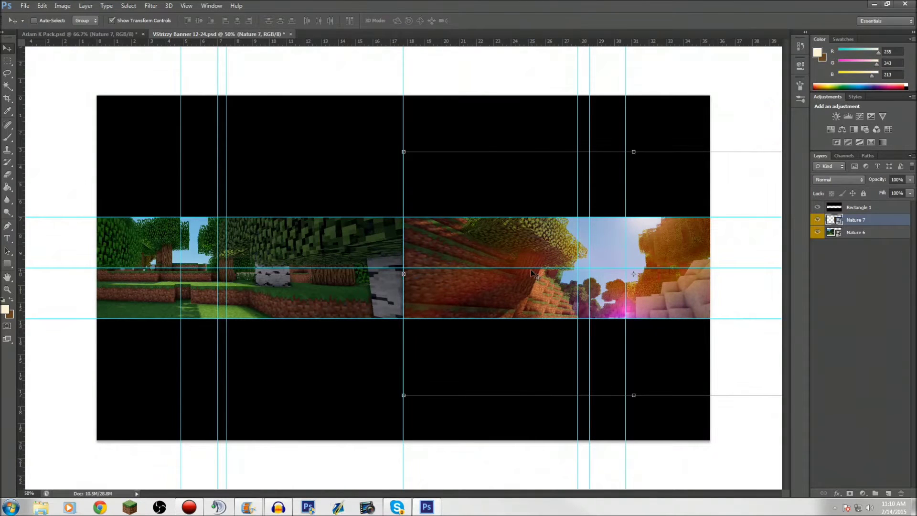
left_click(887, 323)
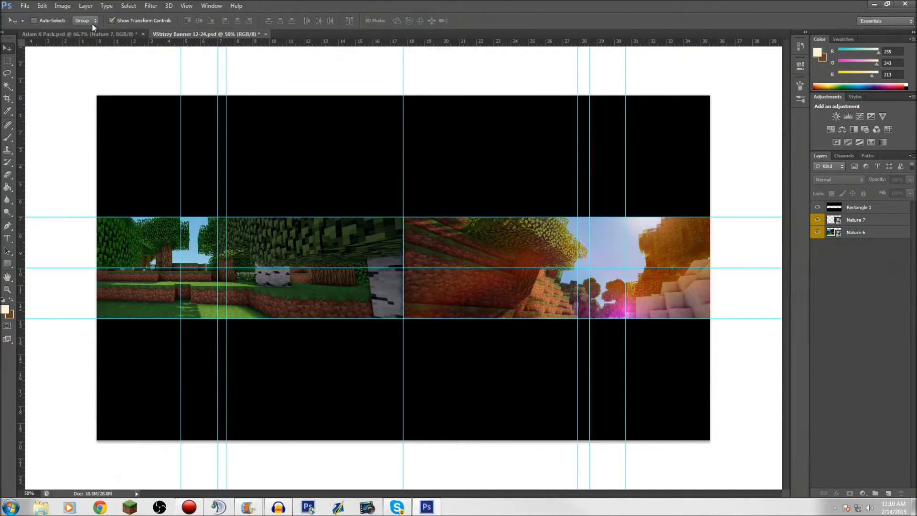
left_click(98, 36)
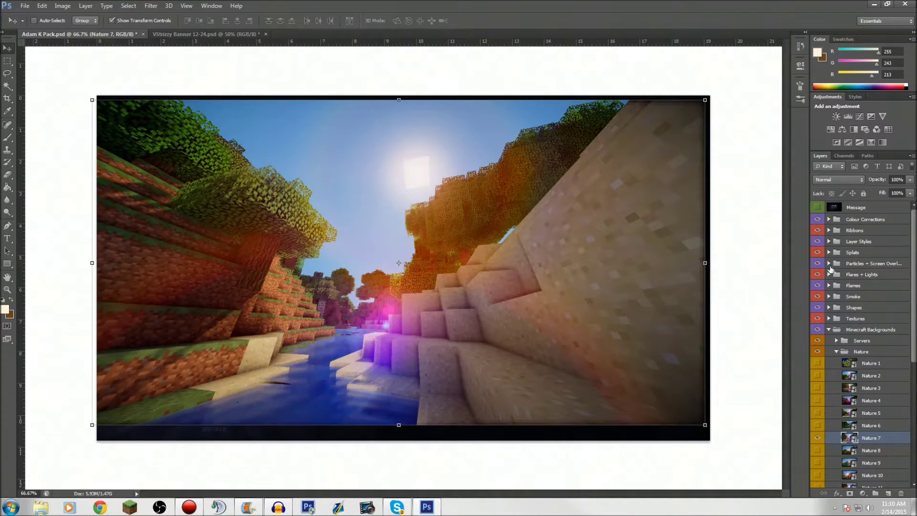
- Expand the pack's Layer Styles > Professional Styles group and show its text samples
scroll(831, 292, "down", 6)
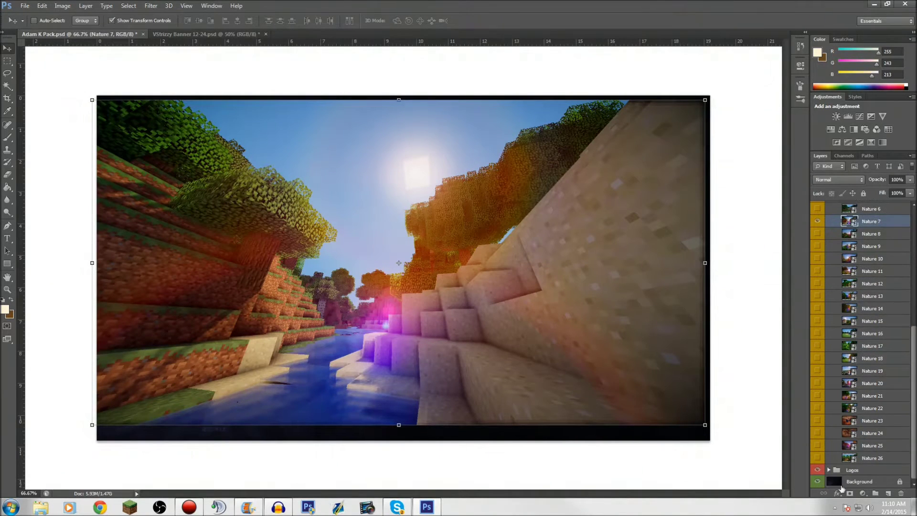
left_click(827, 472)
left_click(828, 470)
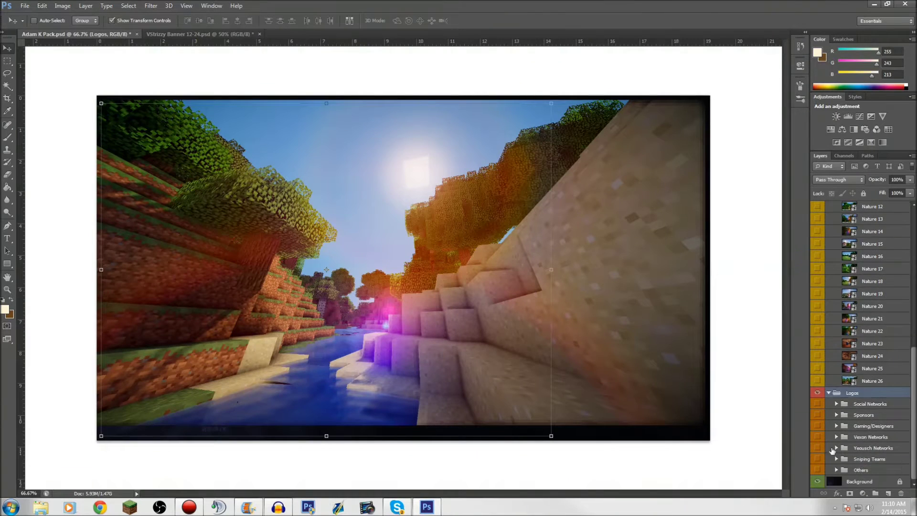
scroll(853, 310, "up", 6)
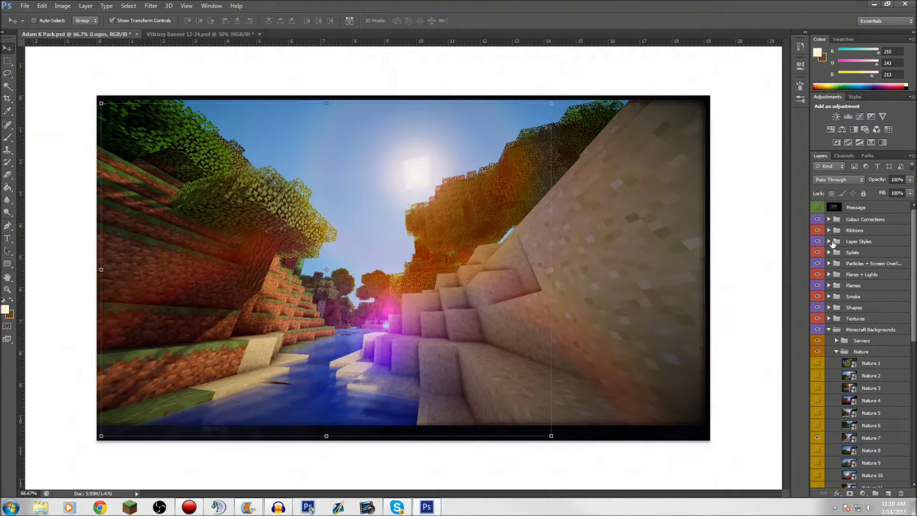
left_click(832, 243)
left_click(830, 241)
left_click(836, 253)
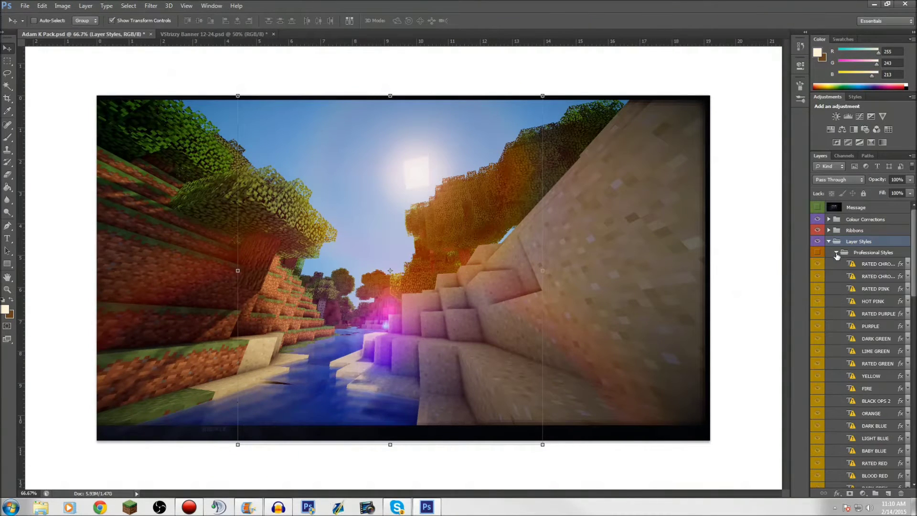
left_click(820, 265)
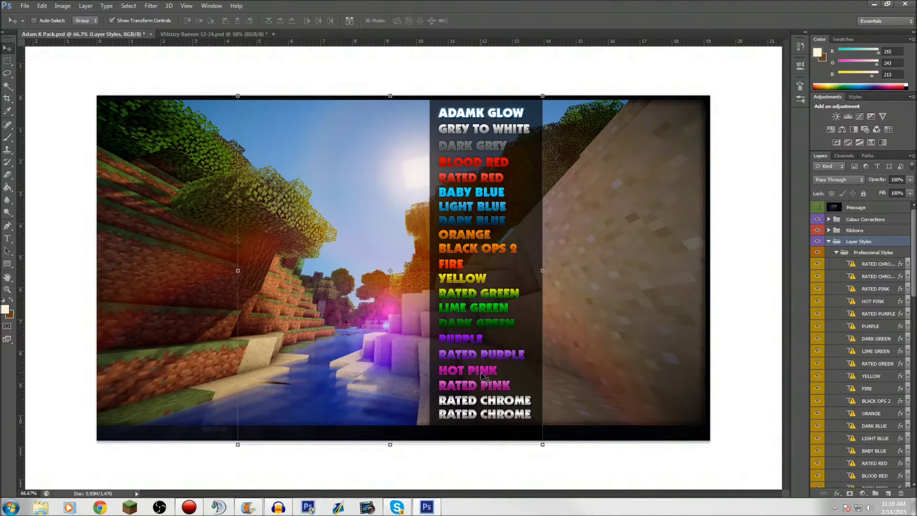
- Compare the chrome, red, grey and purple styles, then drag the HOT PINK text into the banner
left_click(878, 265)
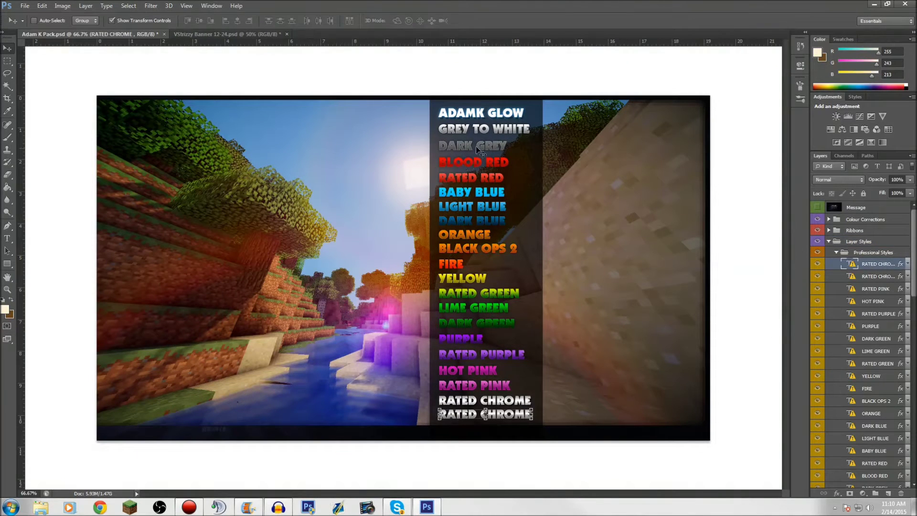
scroll(855, 329, "down", 5)
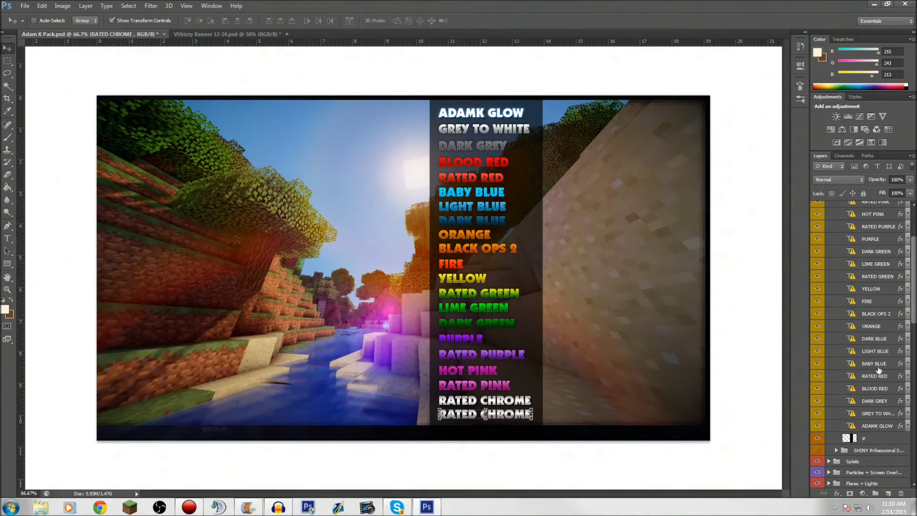
left_click(878, 367)
left_click(878, 375)
left_click(878, 388)
left_click(879, 401)
scroll(881, 406, "up", 4)
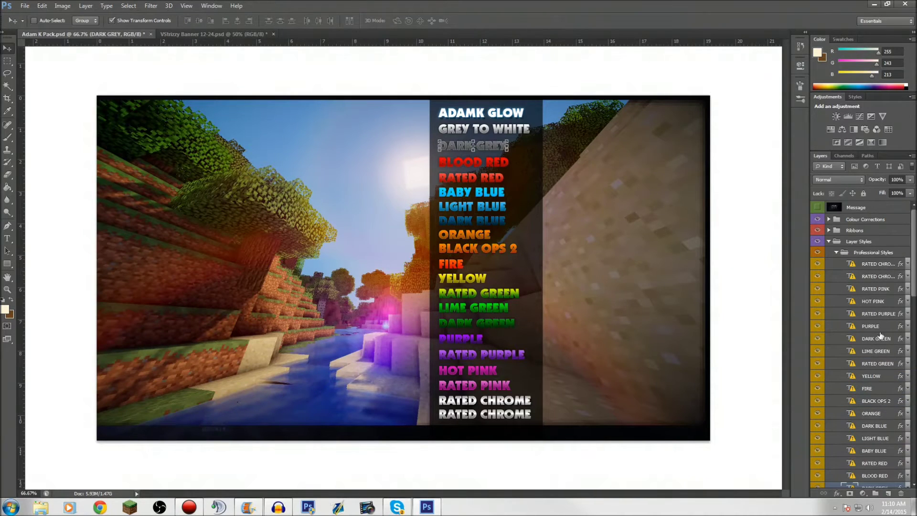
left_click(873, 315)
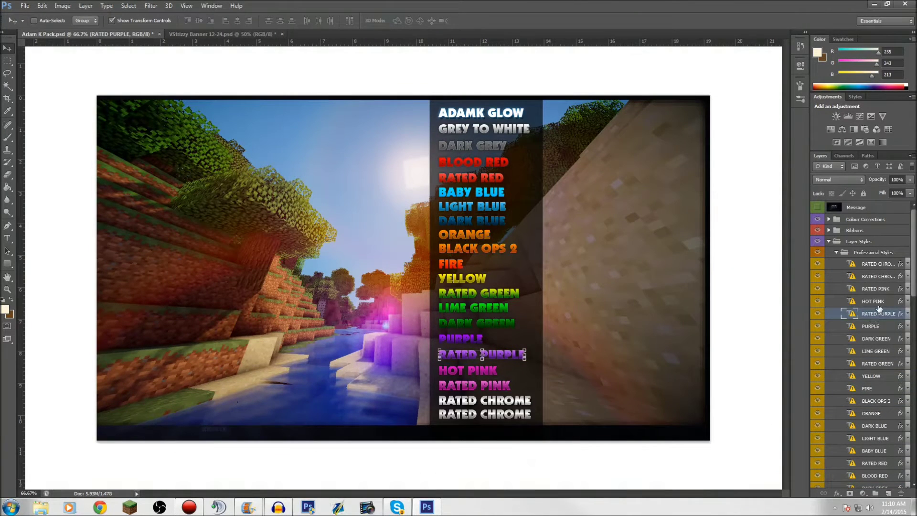
left_click(877, 302)
left_click_drag(482, 375, 349, 299)
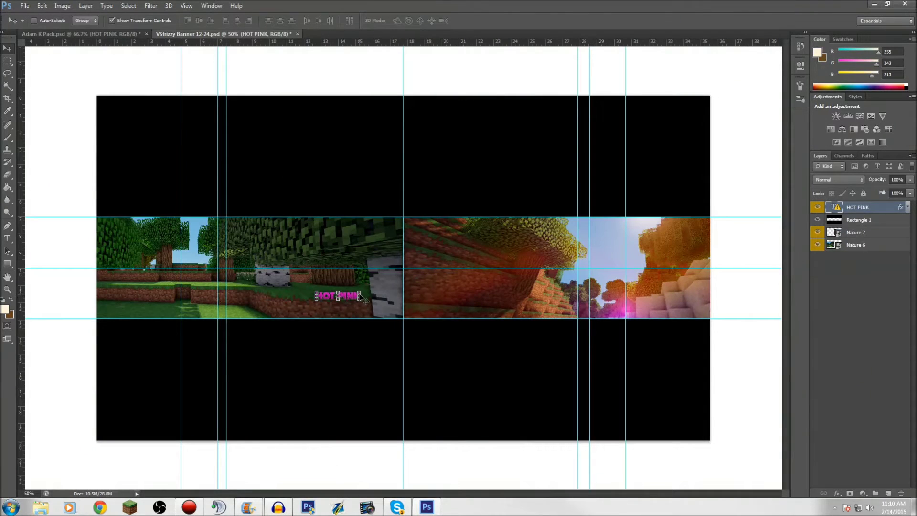
- Accept the missing-font warning and scale the HOT PINK text up to about 468%
left_click(404, 204)
left_click_drag(361, 293, 467, 218)
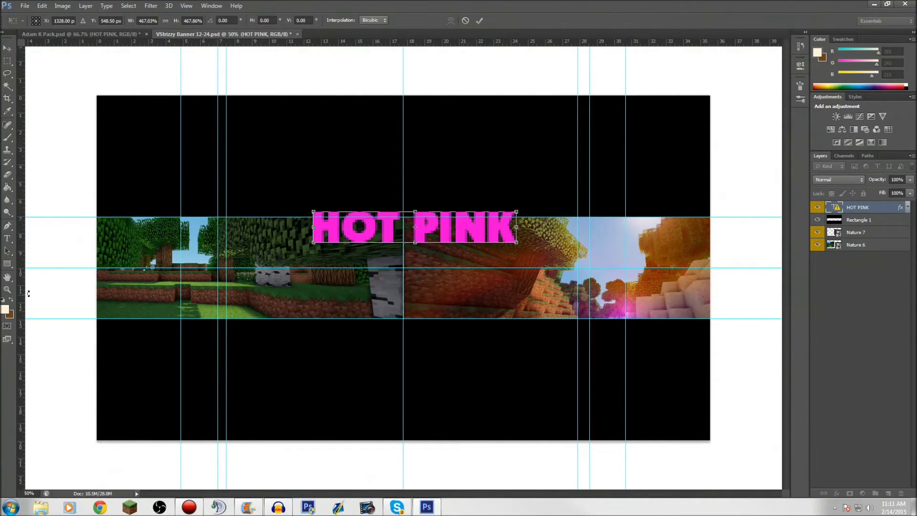
left_click(8, 239)
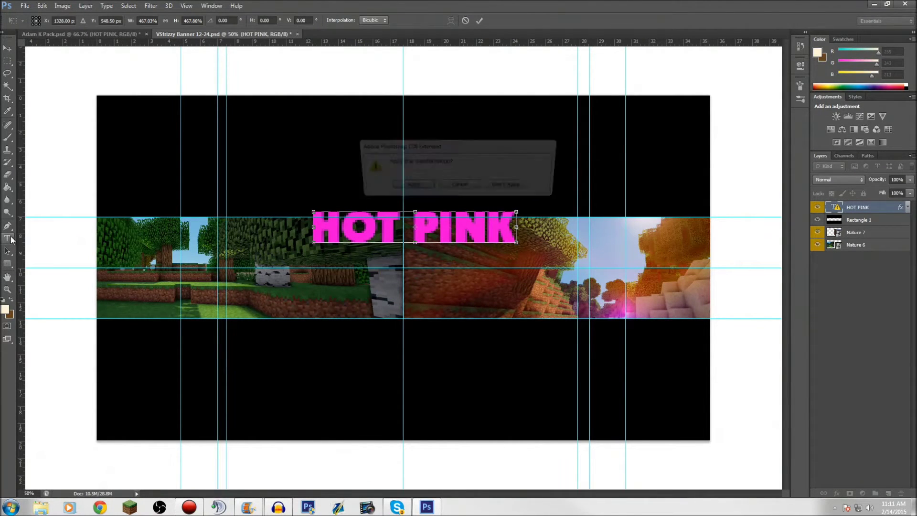
left_click(411, 186)
- Start editing the HOT PINK text and browse the font list, then cancel the edit
left_click(503, 223)
left_click(430, 205)
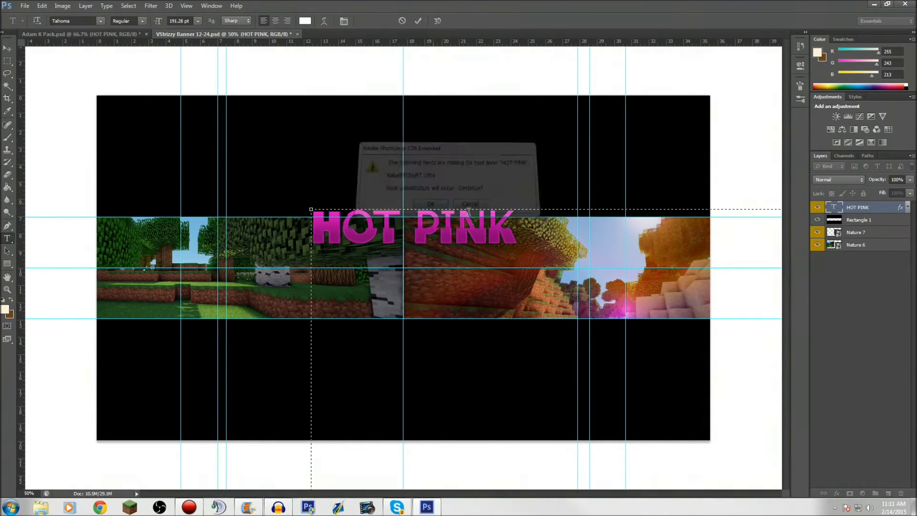
key("ctrl+a")
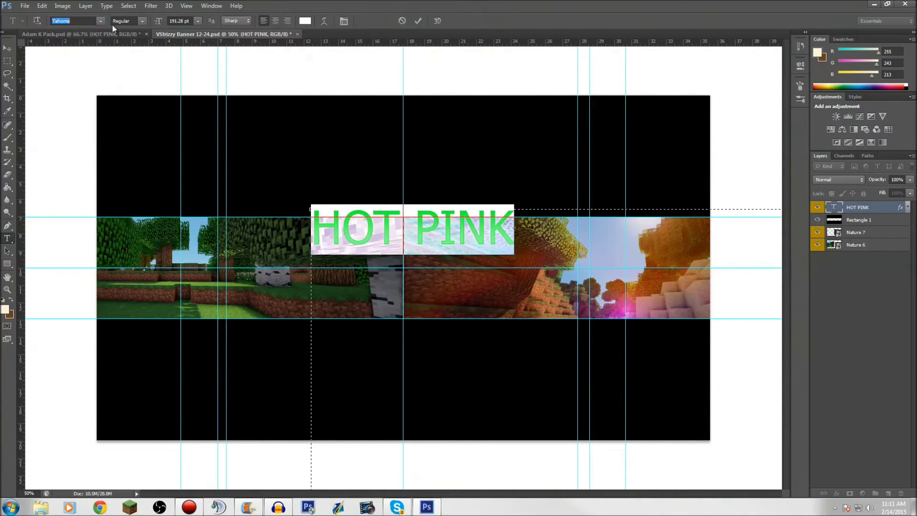
left_click(100, 21)
scroll(136, 158, "up", 5)
scroll(135, 158, "up", 3)
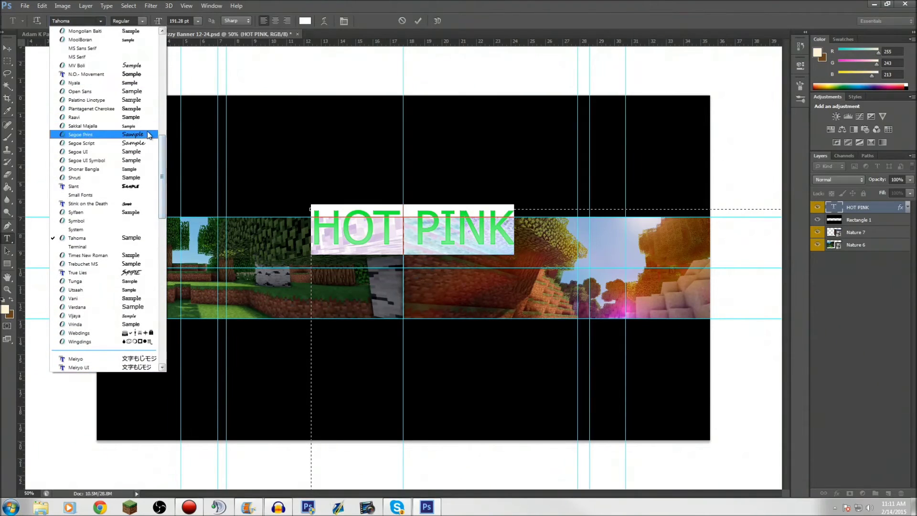
left_click(84, 20)
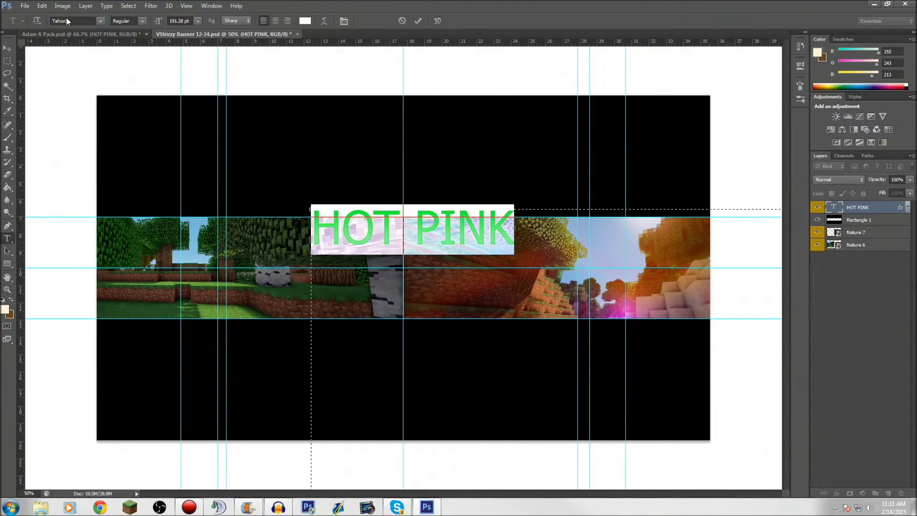
left_click(402, 20)
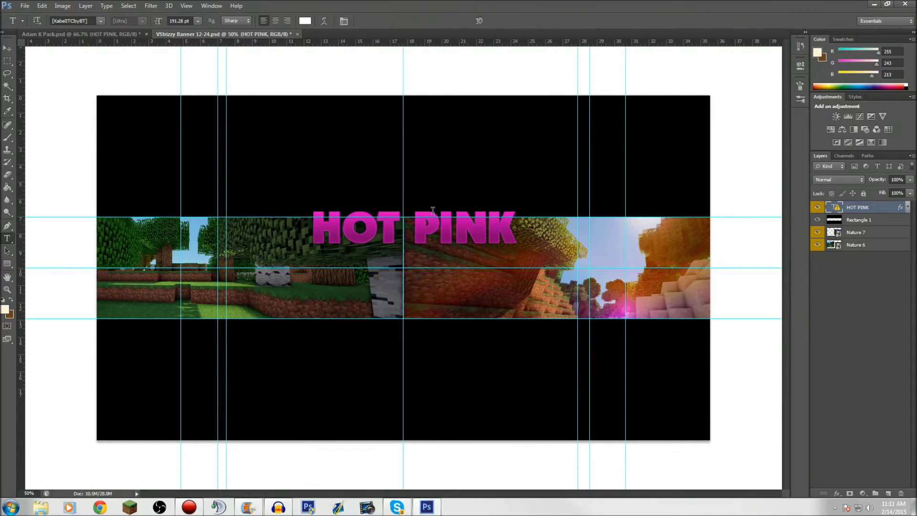
- Change the HOT PINK text's font to Minecrafter and commit it
key("Return")
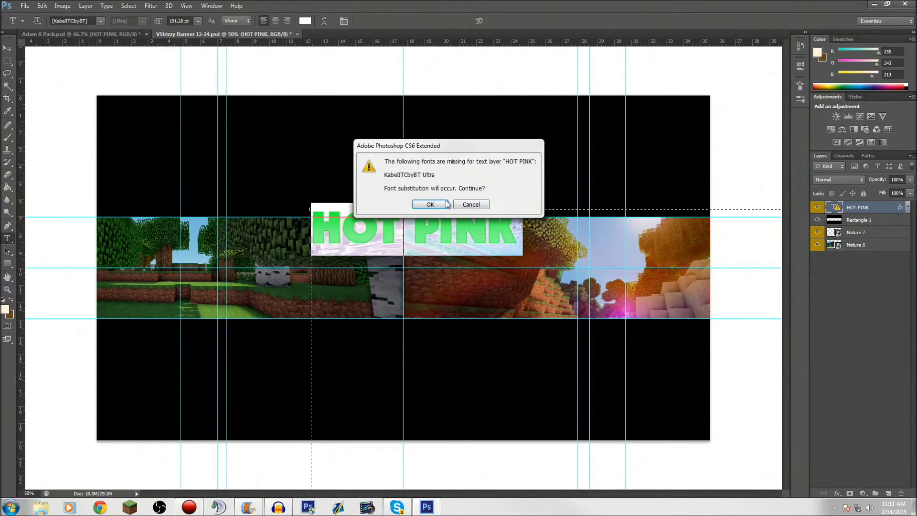
key("Return")
left_click(98, 22)
left_click(99, 22)
type("Minecrafter")
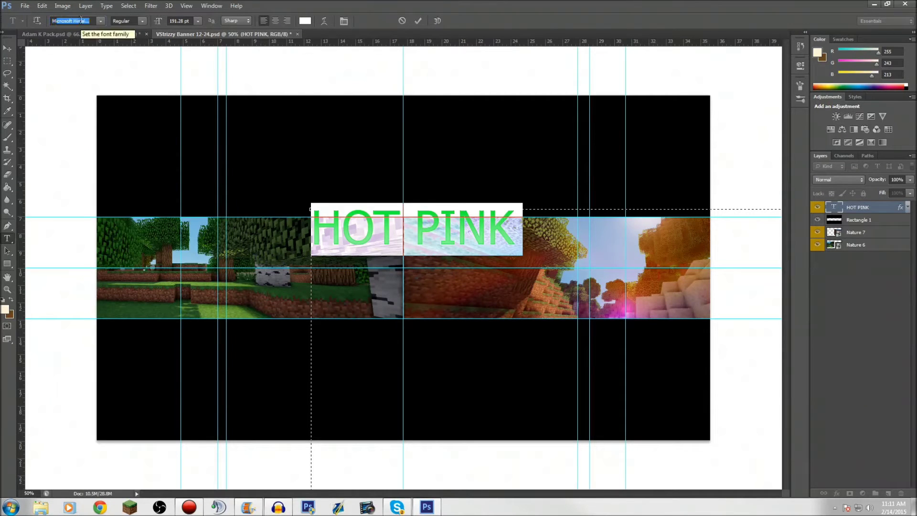
key("Return")
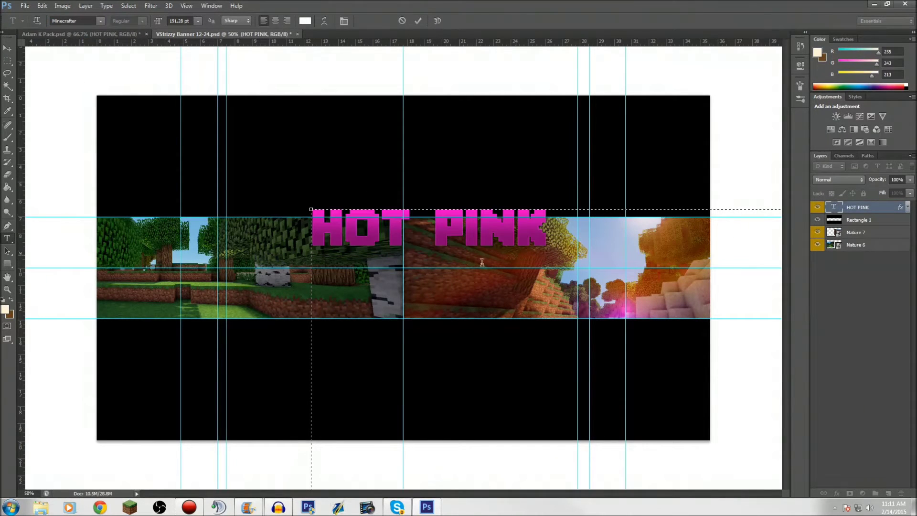
left_click(418, 21)
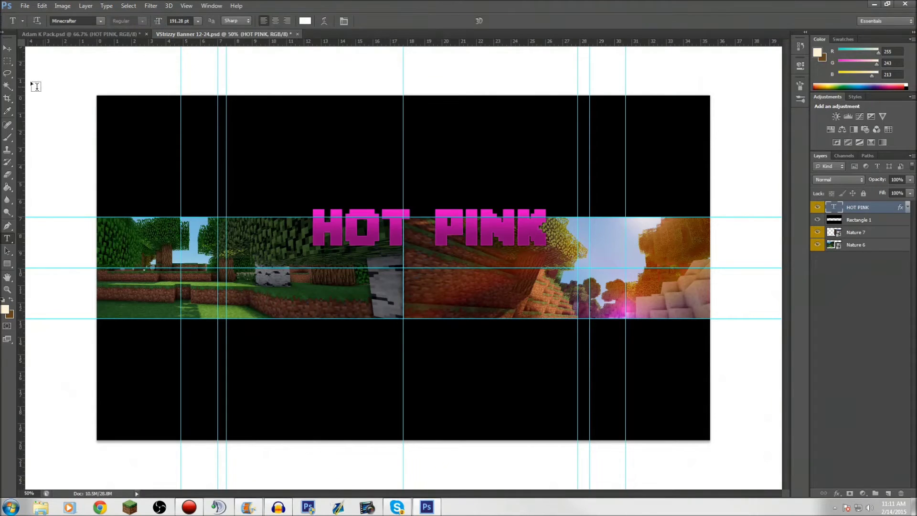
- Move the title lower on the strip and select all its text for editing
key("v")
left_click_drag(378, 252, 356, 289)
left_click(6, 238)
left_click(289, 261)
key("ctrl+a")
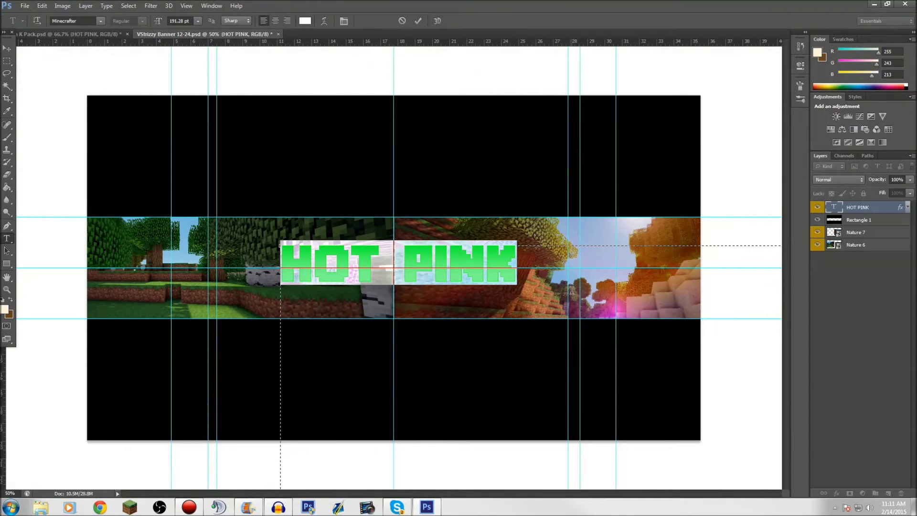
- Replace the title text with NOHACKSJUSTSWAG at 102.28 pt and commit it
type("F")
key("BackSpace")
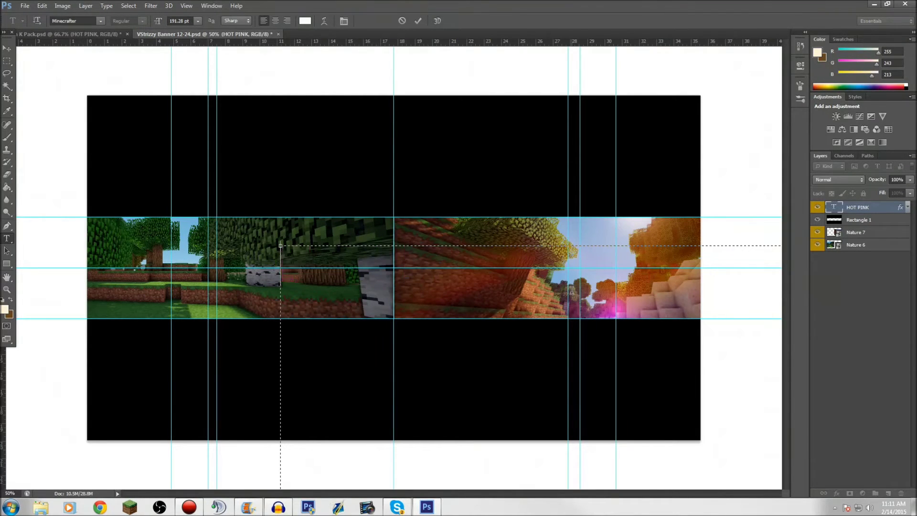
type("NO")
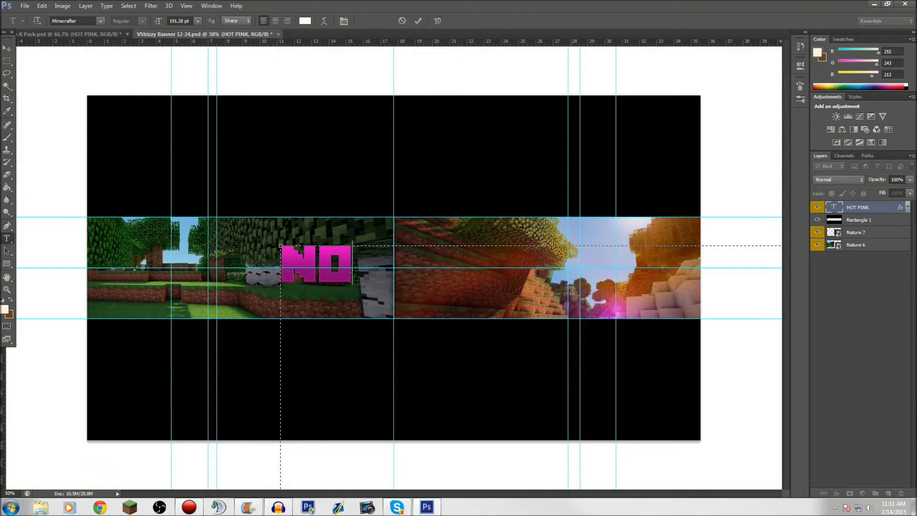
type("HACKSJ")
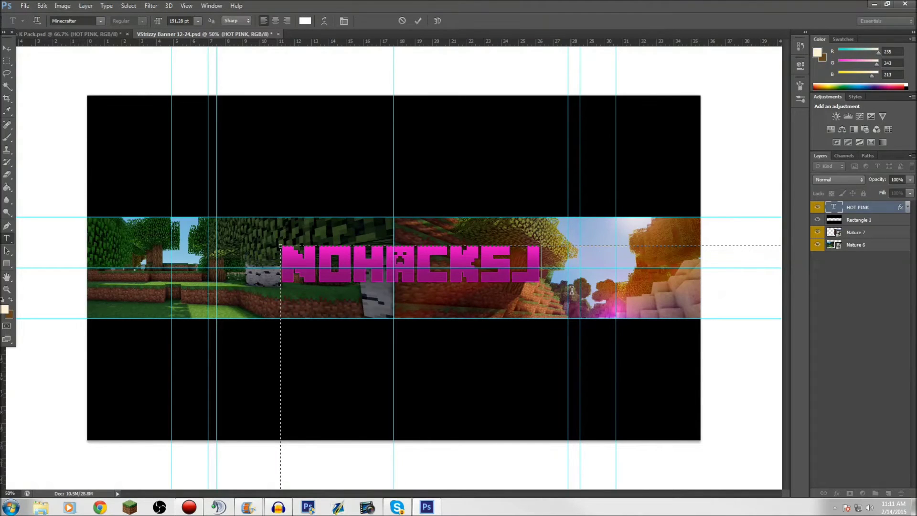
type("USTSWAG")
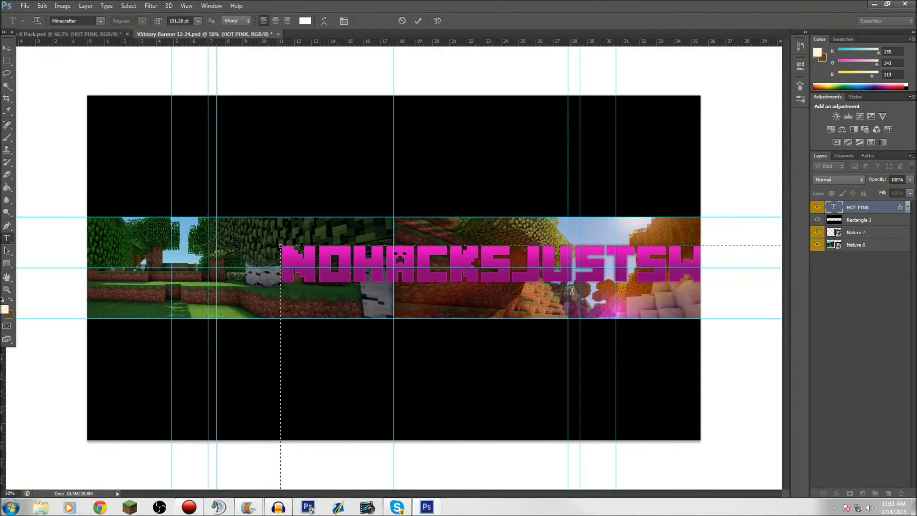
key("ctrl+a")
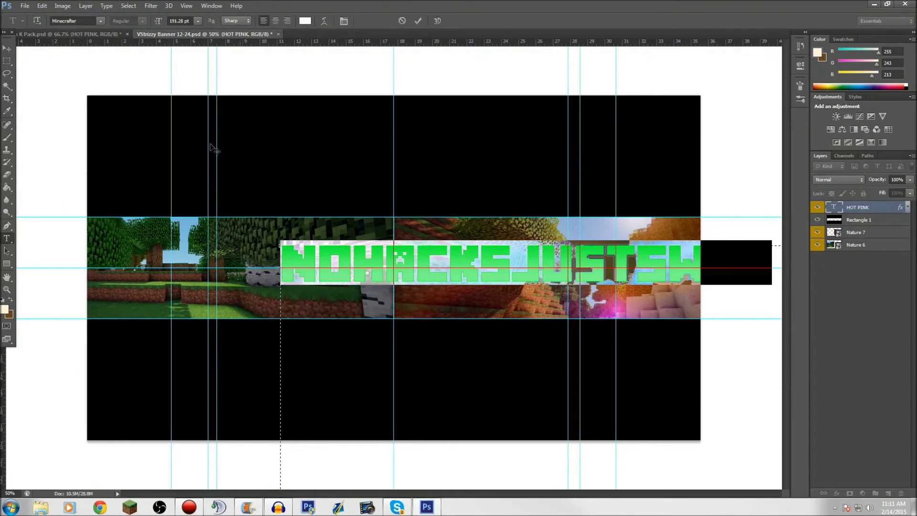
left_click_drag(158, 23, 117, 24)
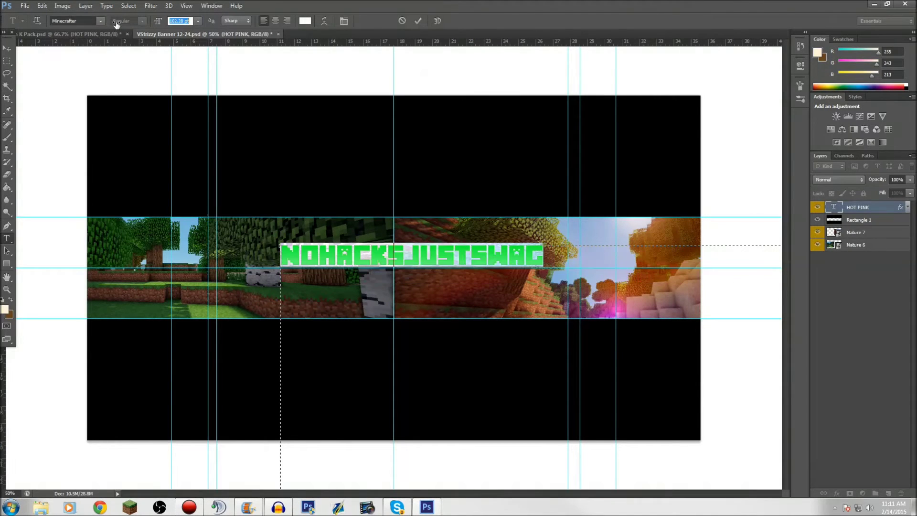
left_click(606, 251)
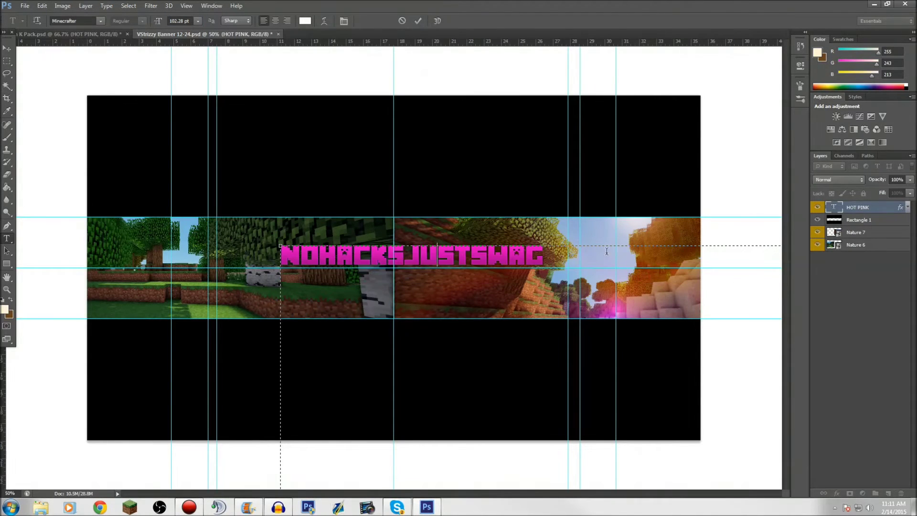
left_click(419, 21)
- Move the NOHACKSJUSTSWAG title left and lower on the screenshot strip
key("v")
mouse_move(365, 255)
left_mouse_down()
mouse_move(356, 251)
mouse_move(354, 265)
left_mouse_up()
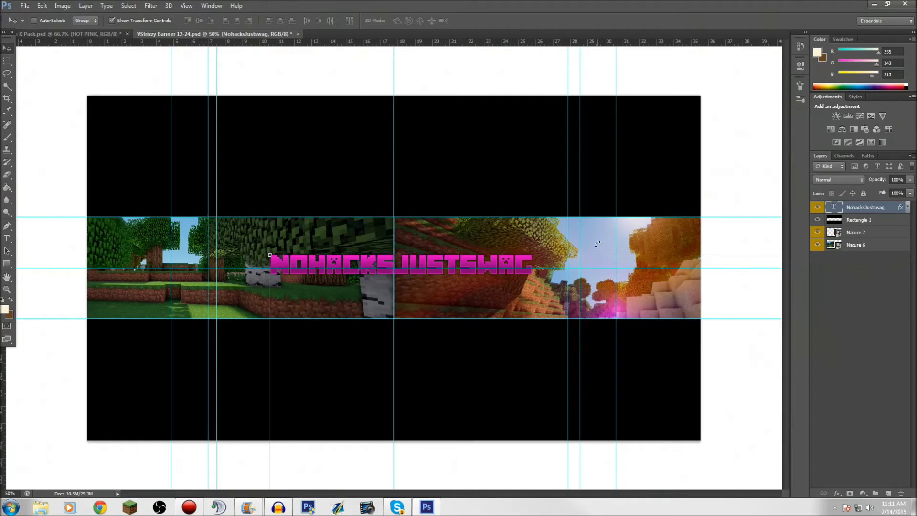
mouse_move(524, 274)
left_mouse_down()
mouse_move(524, 296)
mouse_move(523, 286)
left_mouse_up()
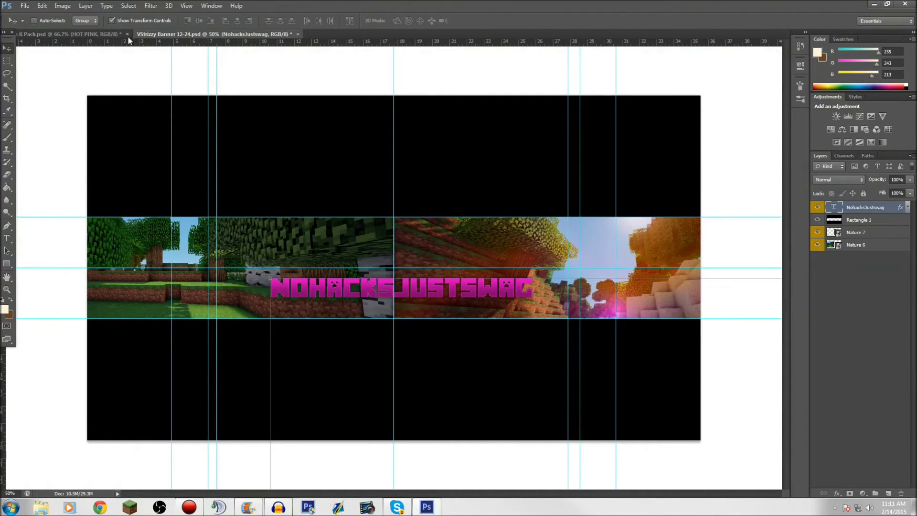
left_click(89, 31)
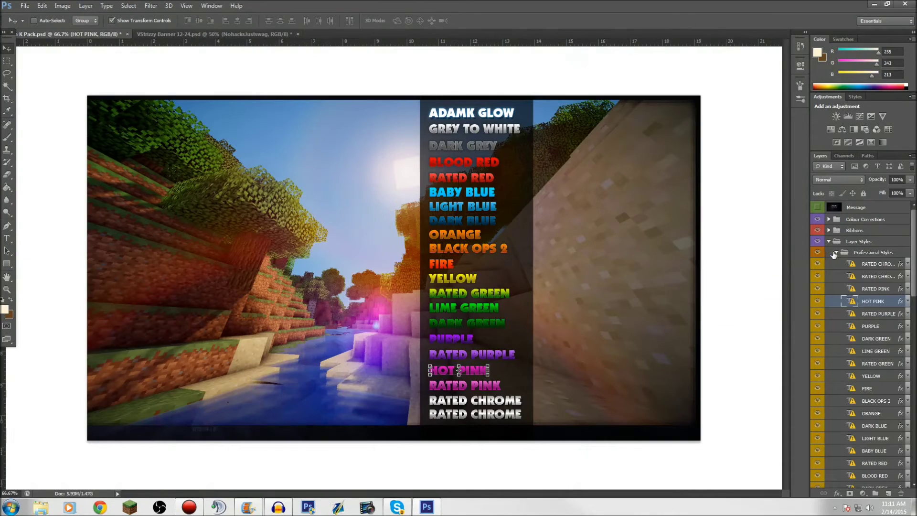
- Expand the pack's Shapes group, preview its layers, and bring it into the banner with Triangles 3 showing
left_click(835, 253)
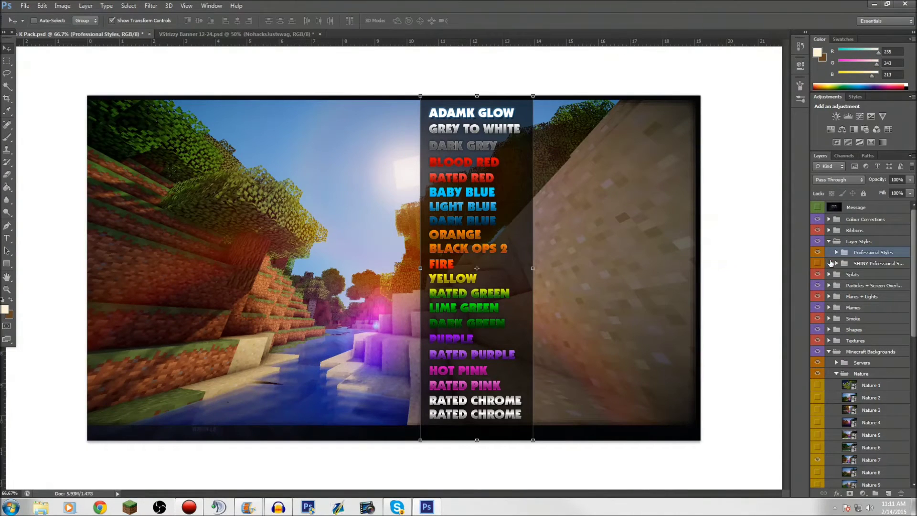
scroll(858, 293, "down", 2)
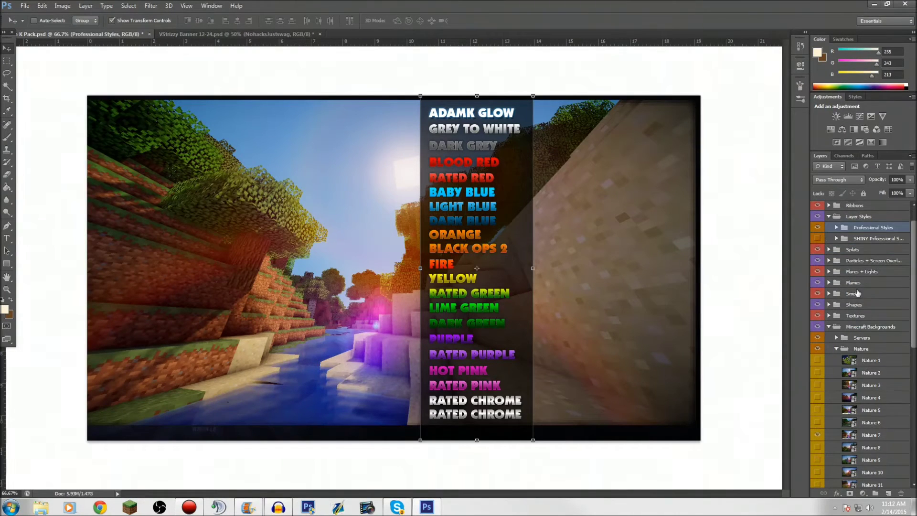
left_click(826, 307)
left_click(829, 305)
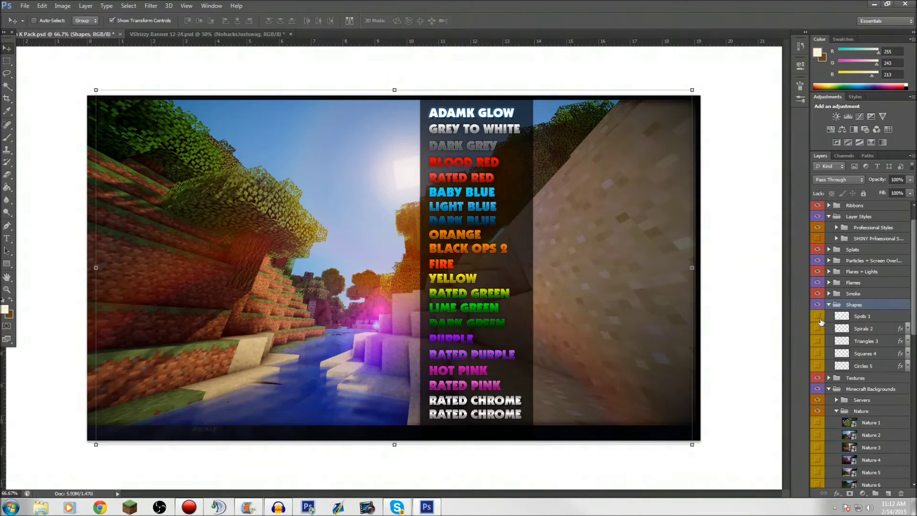
left_click(819, 317)
left_click(818, 317)
left_click(819, 330)
left_click(819, 330)
left_click(818, 342)
left_click_drag(587, 288, 529, 304)
- Scale the Triangles 3 shapes down to 38.76% and place them over the strip's left end
key("ctrl+t")
left_click_drag(597, 135, 307, 266)
left_click_drag(251, 321, 191, 285)
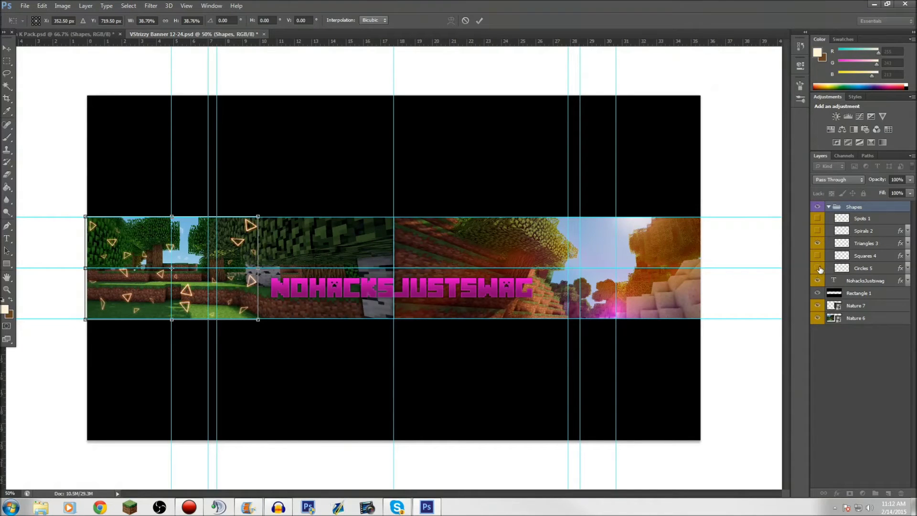
- Confirm the triangles resize, turn on Spots, Spirals, Squares and Circles, and centre the shapes
left_click(479, 20)
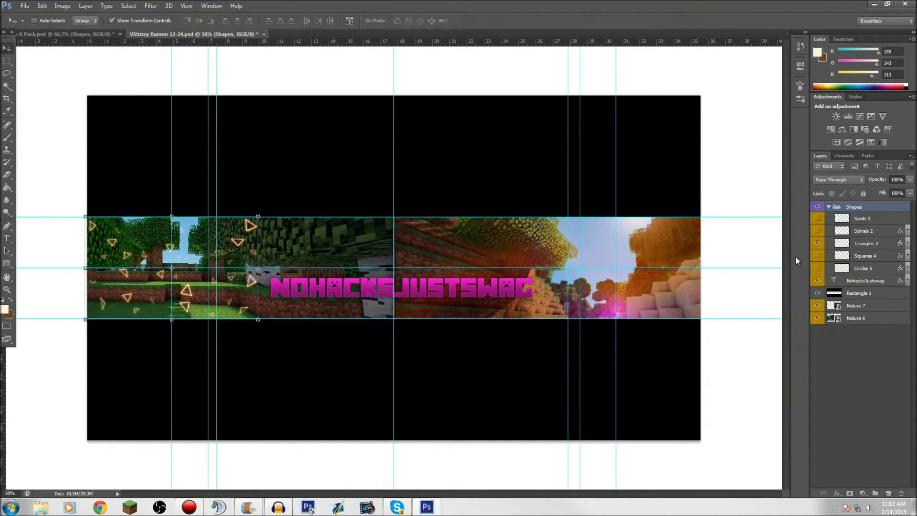
left_click(817, 268)
left_click(817, 256)
left_click(817, 231)
left_click(817, 219)
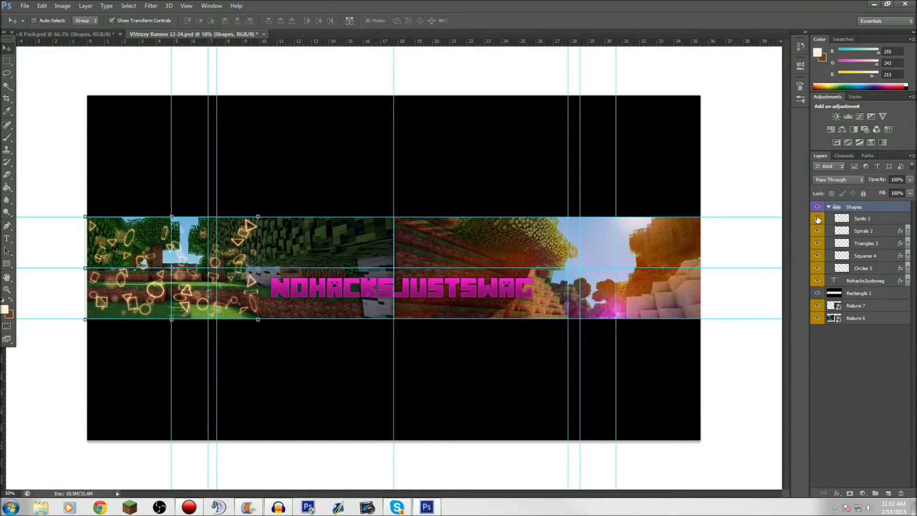
left_click_drag(217, 262, 373, 261)
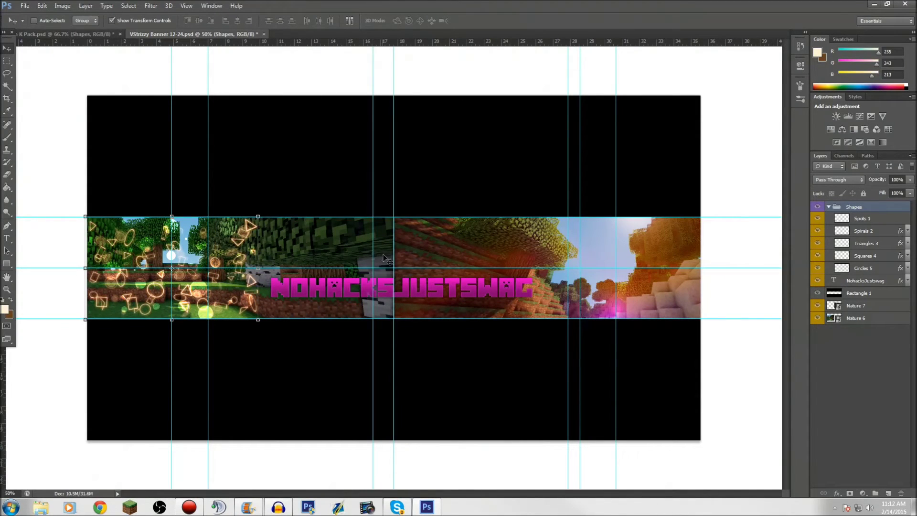
left_click_drag(234, 261, 485, 268)
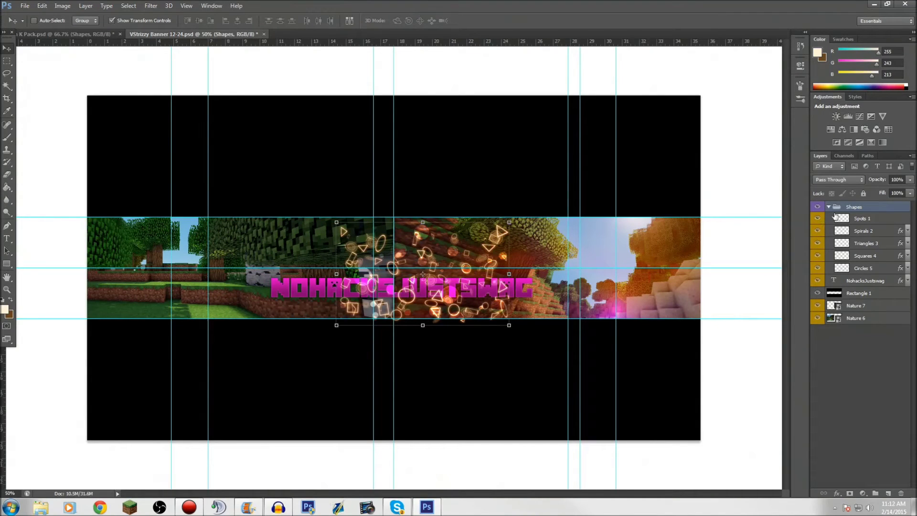
- Move the Spots 1 layer to the banner's left side and shift Spirals 2 left
left_click(846, 219)
left_click_drag(423, 266, 208, 268)
left_click(863, 231)
left_click_drag(394, 293, 308, 297)
key("ctrl+z")
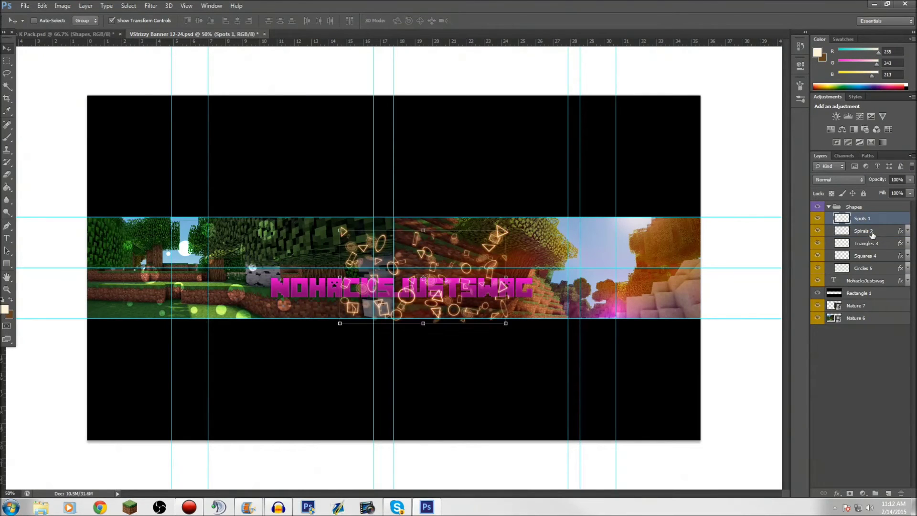
left_click(863, 231)
left_click_drag(525, 298, 477, 300)
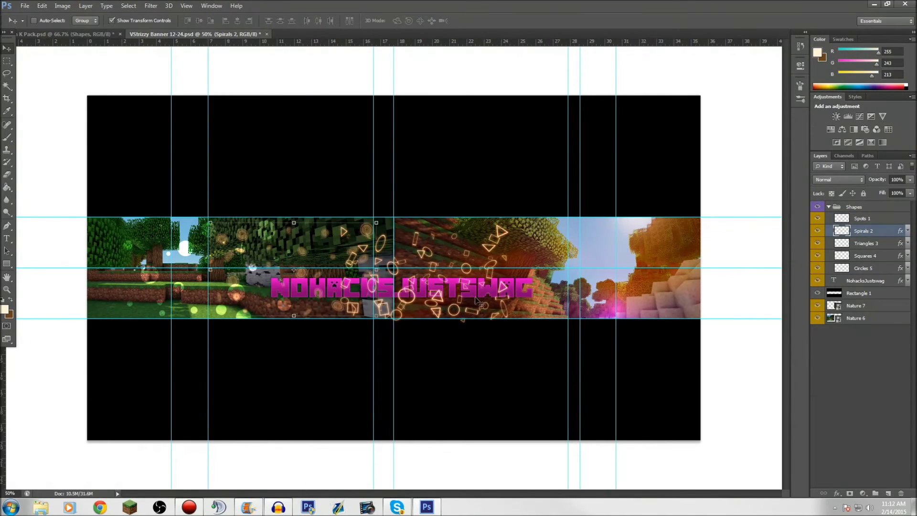
- Spread the Squares 4 and Circles 5 shapes toward the right of the strip
left_click(863, 255)
left_click_drag(436, 271, 635, 274)
left_click(863, 268)
left_click_drag(451, 264, 543, 274)
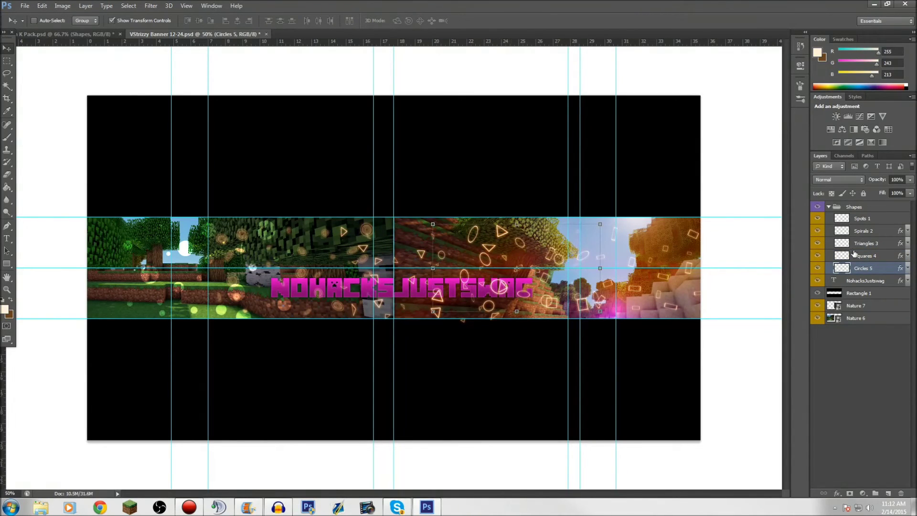
- Select the NohacksJustswag text layer, toggle its visibility, and bring up its layer options
left_click(866, 280)
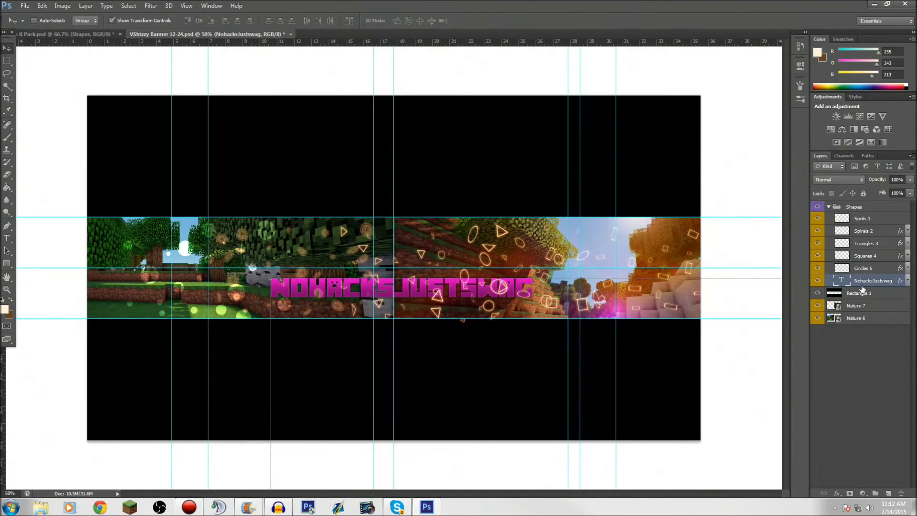
left_click(817, 280)
left_click(817, 281)
right_click(858, 282)
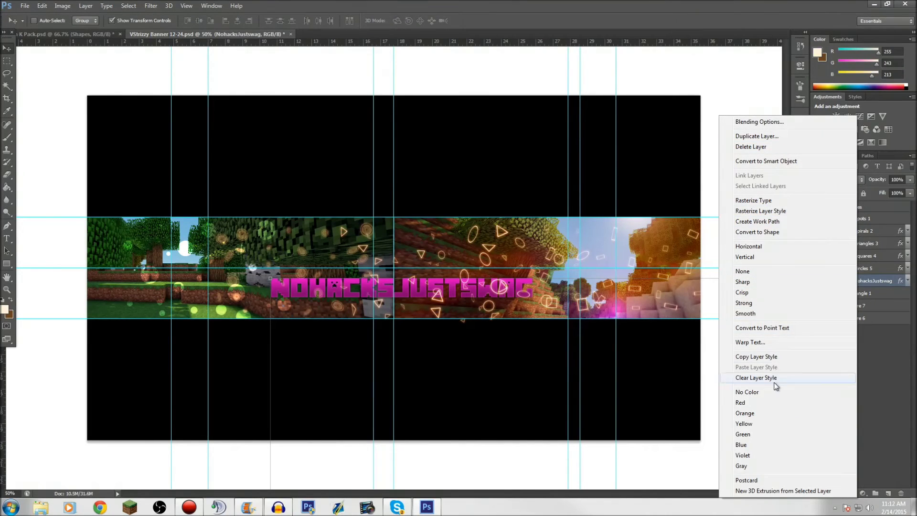
- Move the NohacksJustswag layer above the Shapes group and nudge the title upward
left_click(876, 358)
left_click_drag(856, 285, 844, 210)
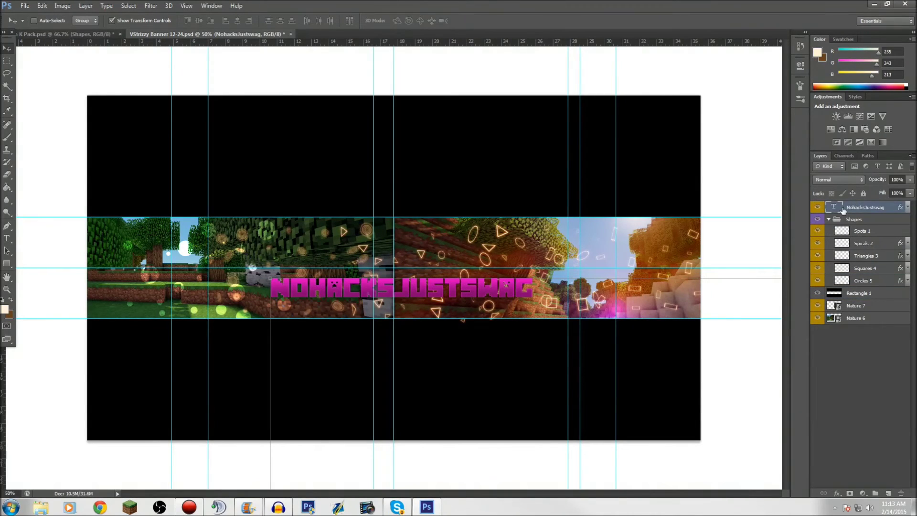
left_click_drag(460, 300, 455, 272)
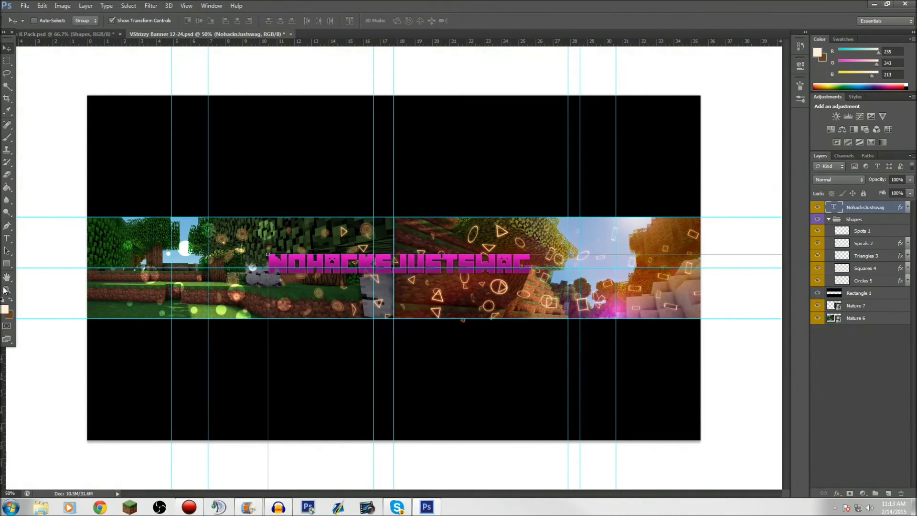
- Try enlarging the title's font size, then cancel the change
left_click(7, 238)
left_click_drag(267, 261, 531, 262)
left_click_drag(154, 22, 412, 18)
left_click(408, 21)
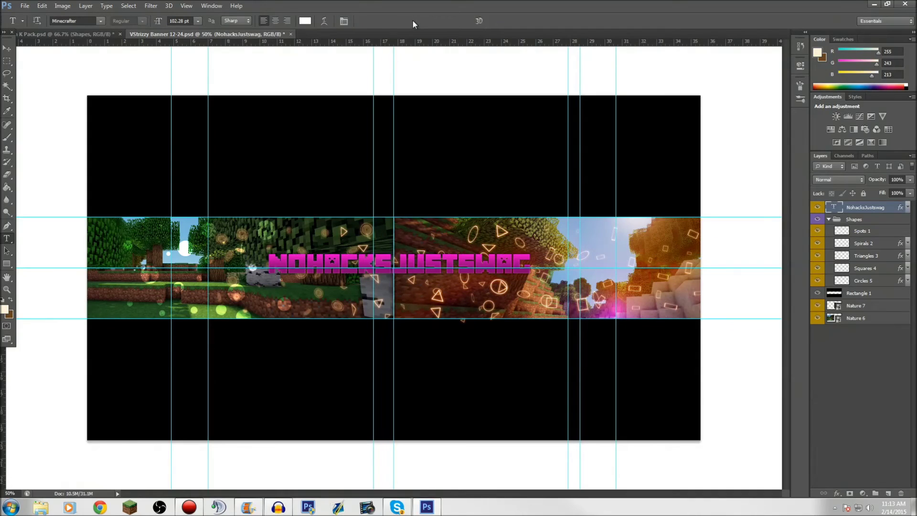
- Enlarge the NOHACKSJUSTSWAG title to 161.28 pt and shift it left across the strip
left_click_drag(529, 265, 152, 229)
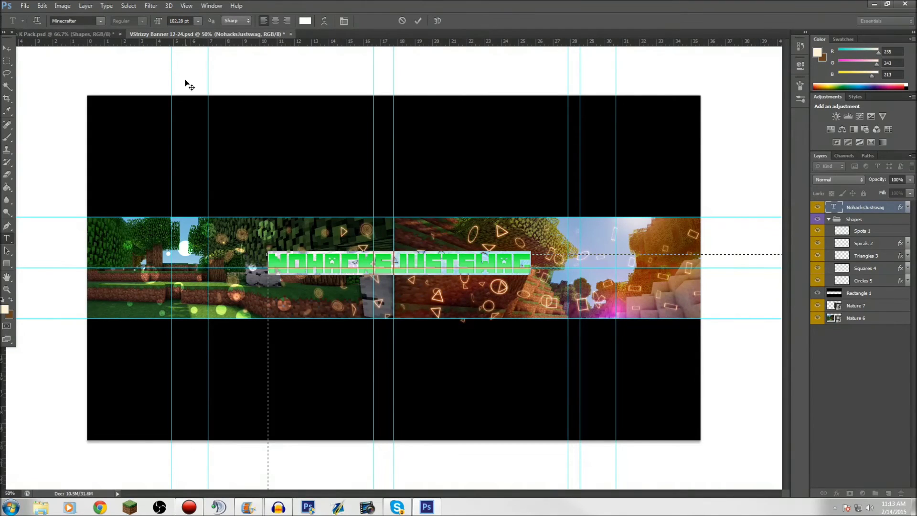
left_click_drag(153, 23, 430, 21)
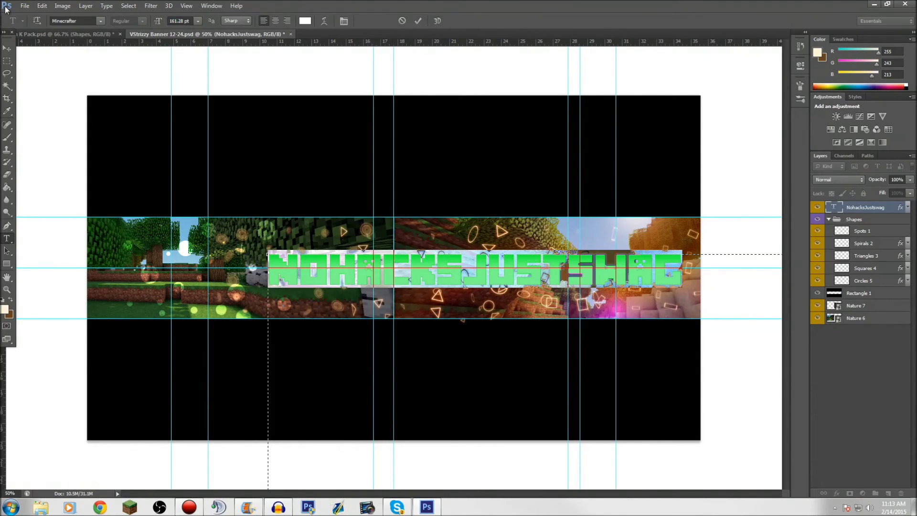
left_click(418, 20)
key("v")
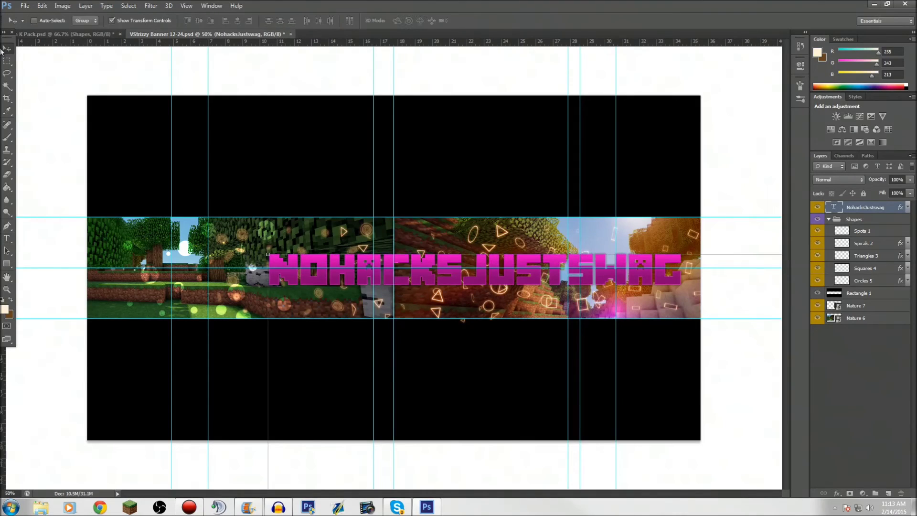
left_click_drag(441, 267, 359, 267)
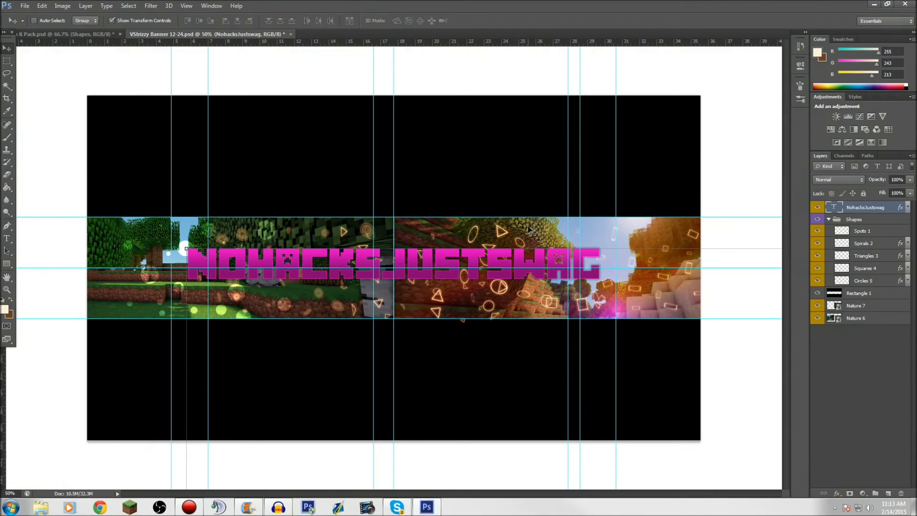
left_click(25, 6)
- Save the banner to the Desktop as a Maximum-quality JPEG named 'Swag Banner'
left_click(38, 121)
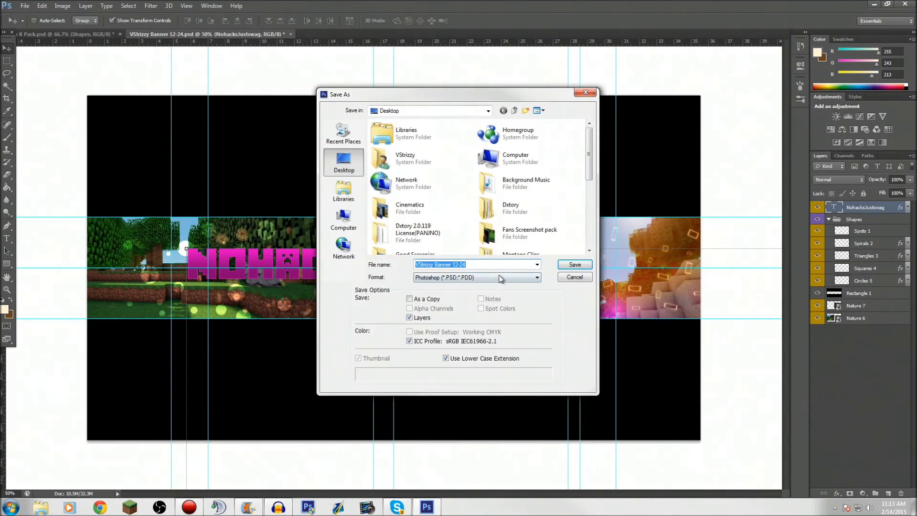
left_click(501, 277)
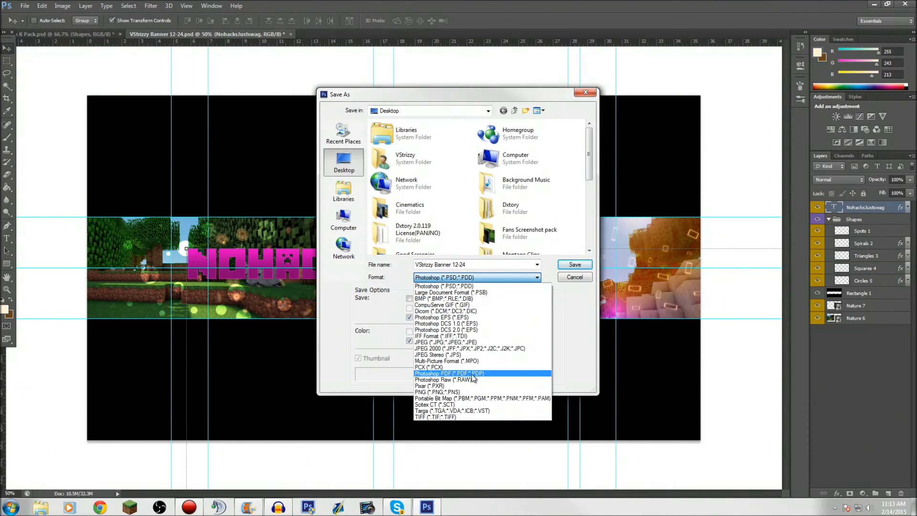
left_click(473, 342)
left_click_drag(474, 265, 398, 268)
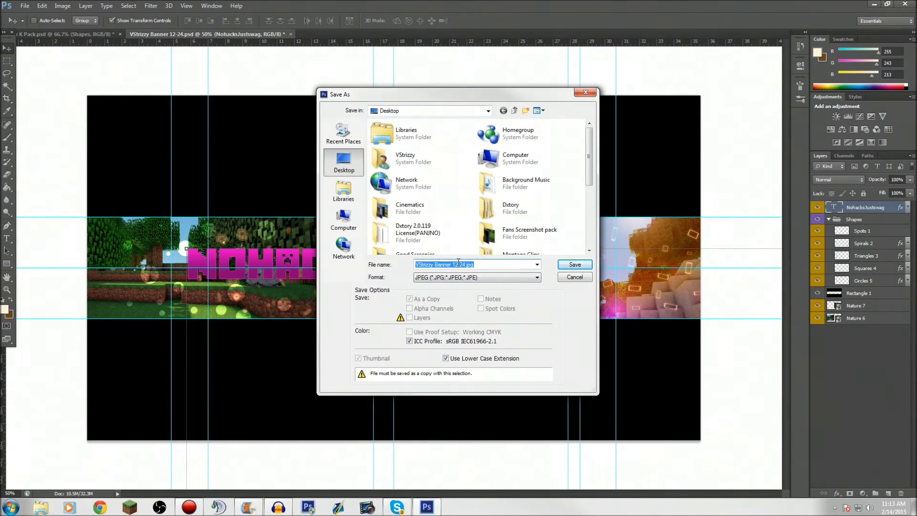
type("Swag Banner")
left_click(583, 265)
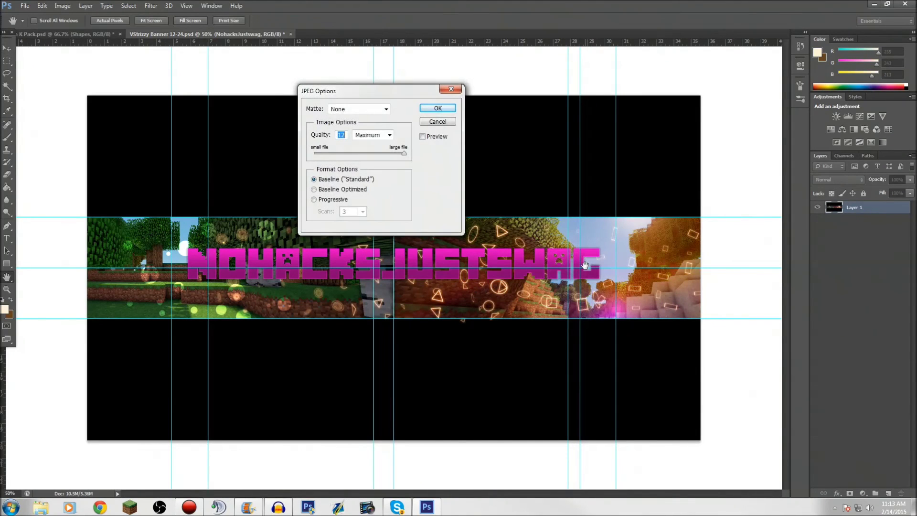
left_click(450, 110)
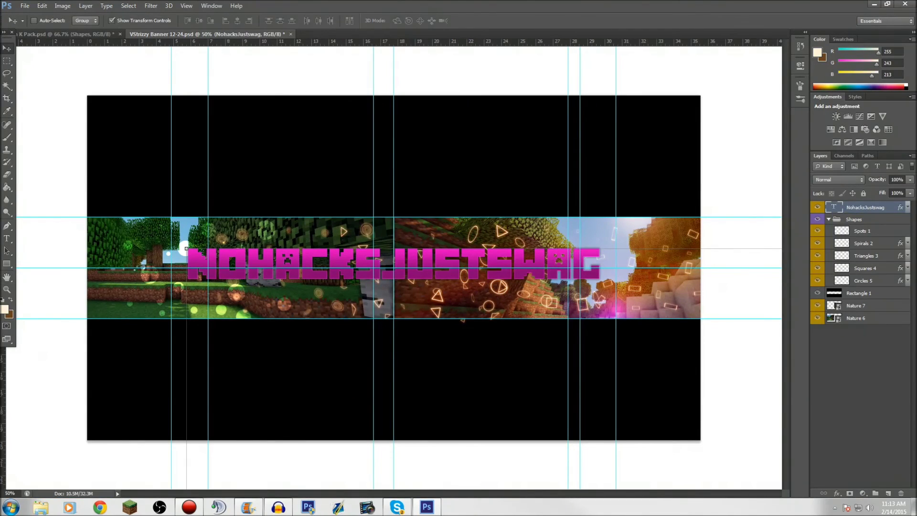